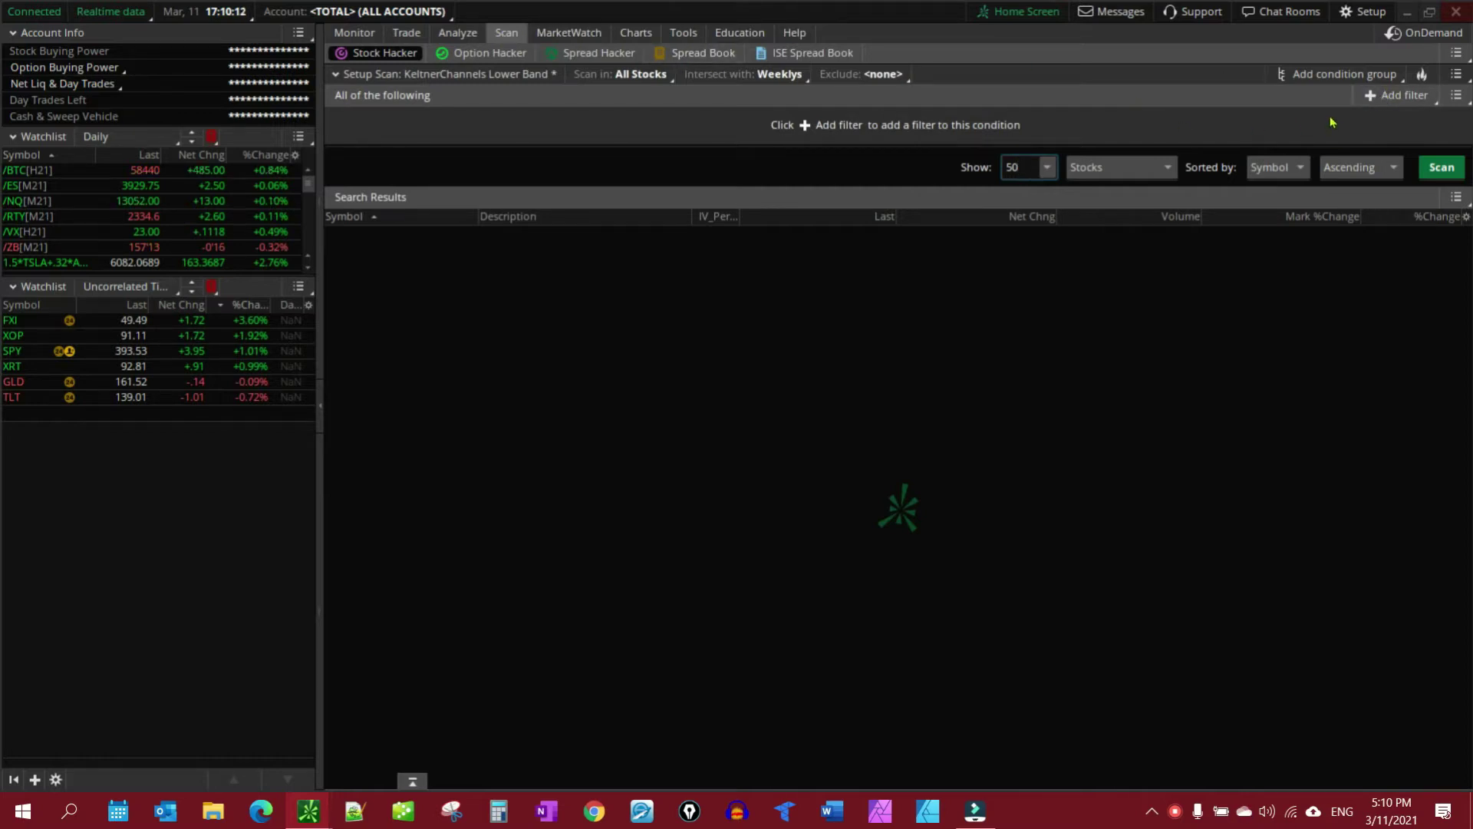
Step: Add a Custom study filter, delete the default ADXCrossover condition, and keep Day aggregation
click(1392, 97)
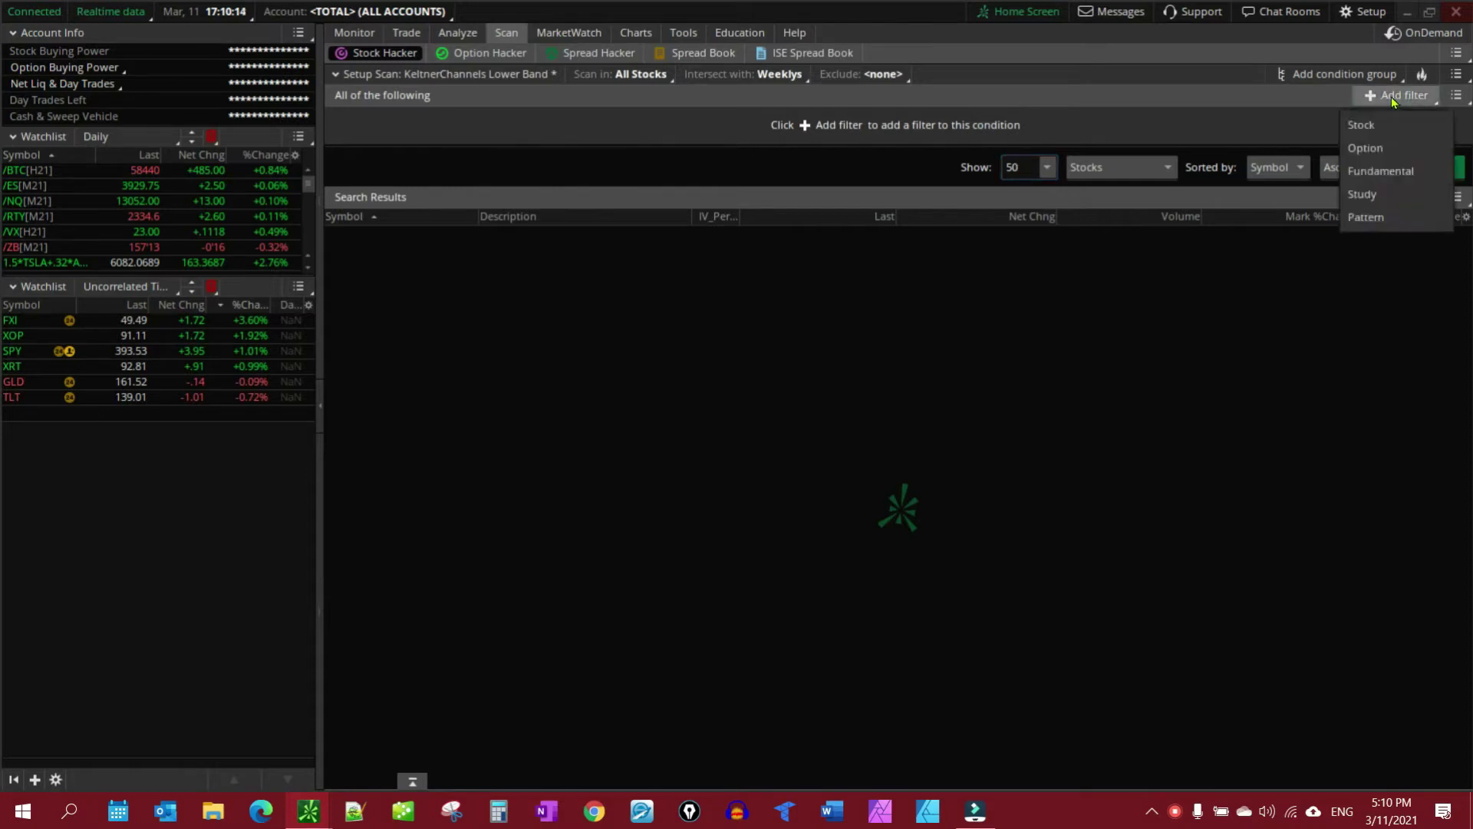
click(1365, 195)
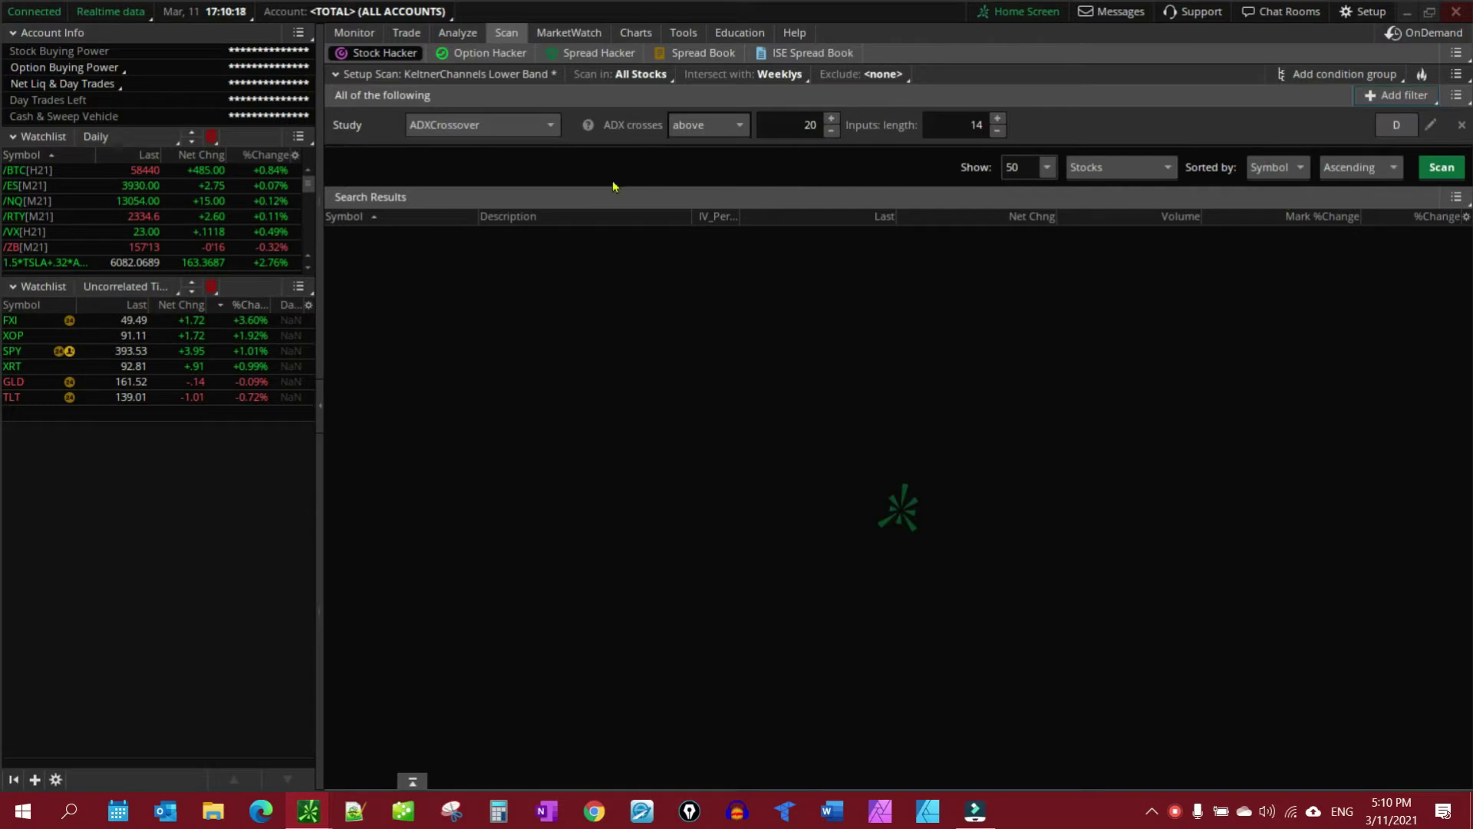
click(540, 125)
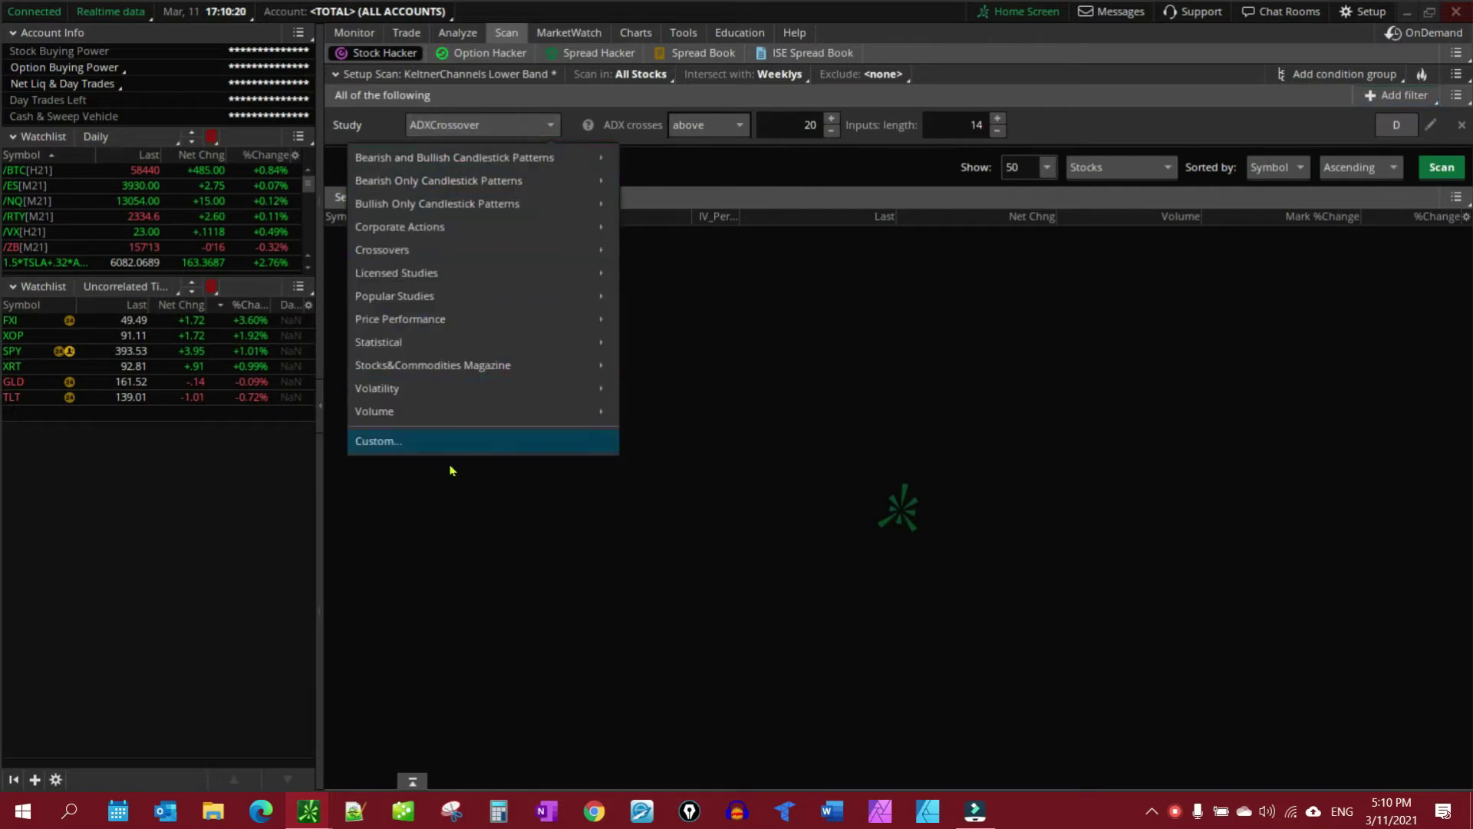
click(405, 445)
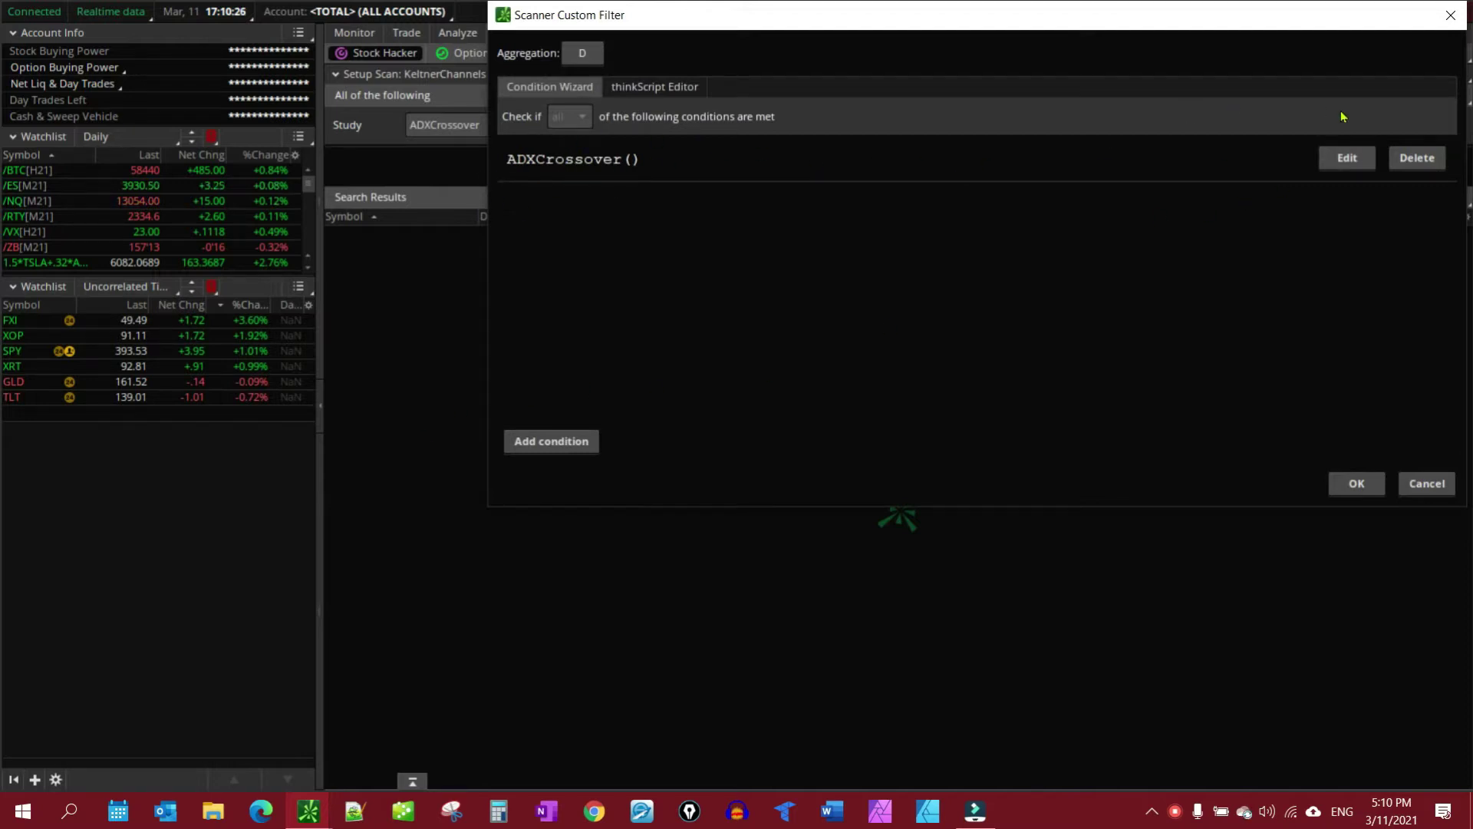
click(1418, 159)
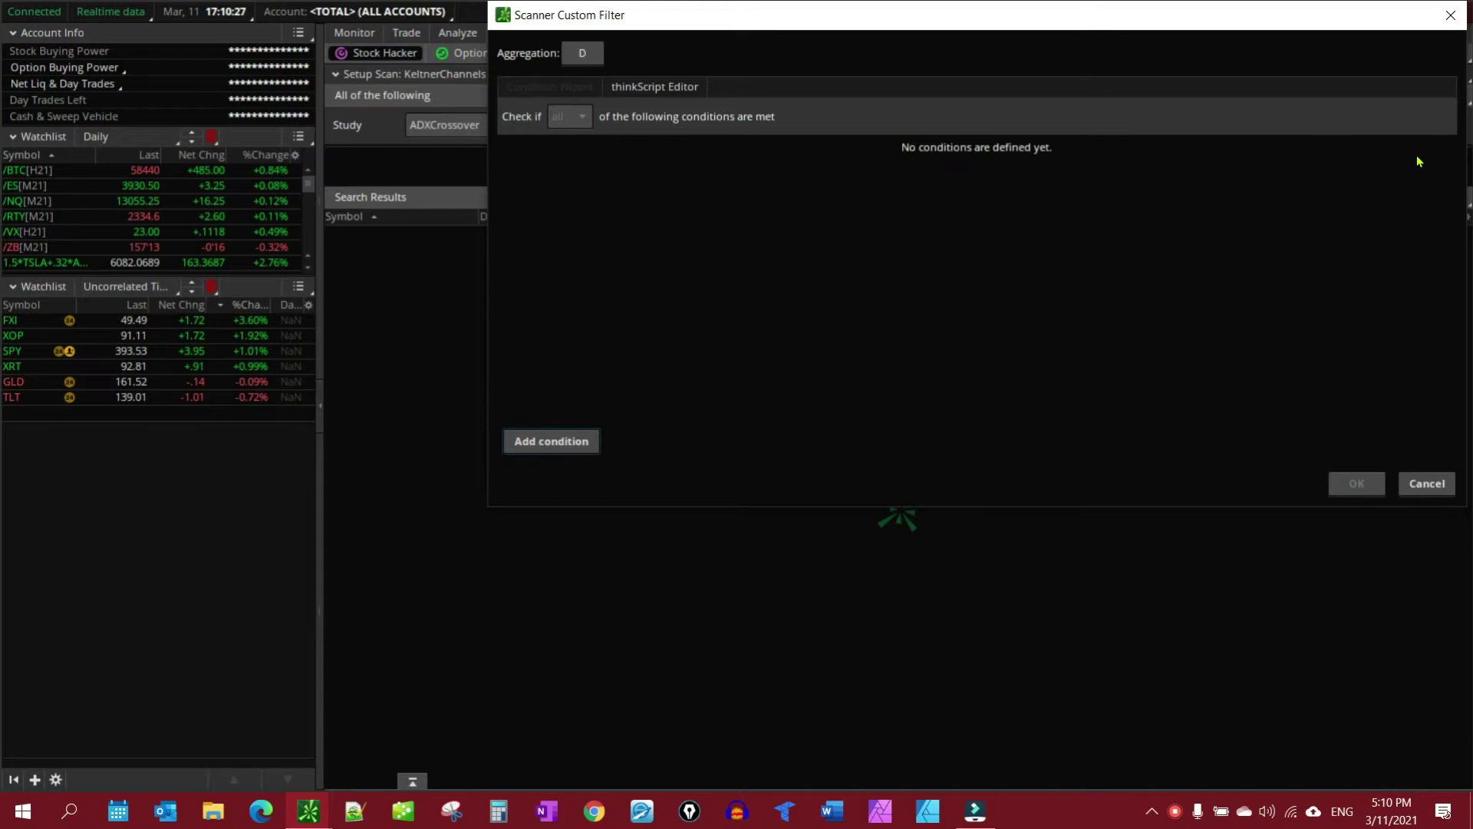
click(583, 54)
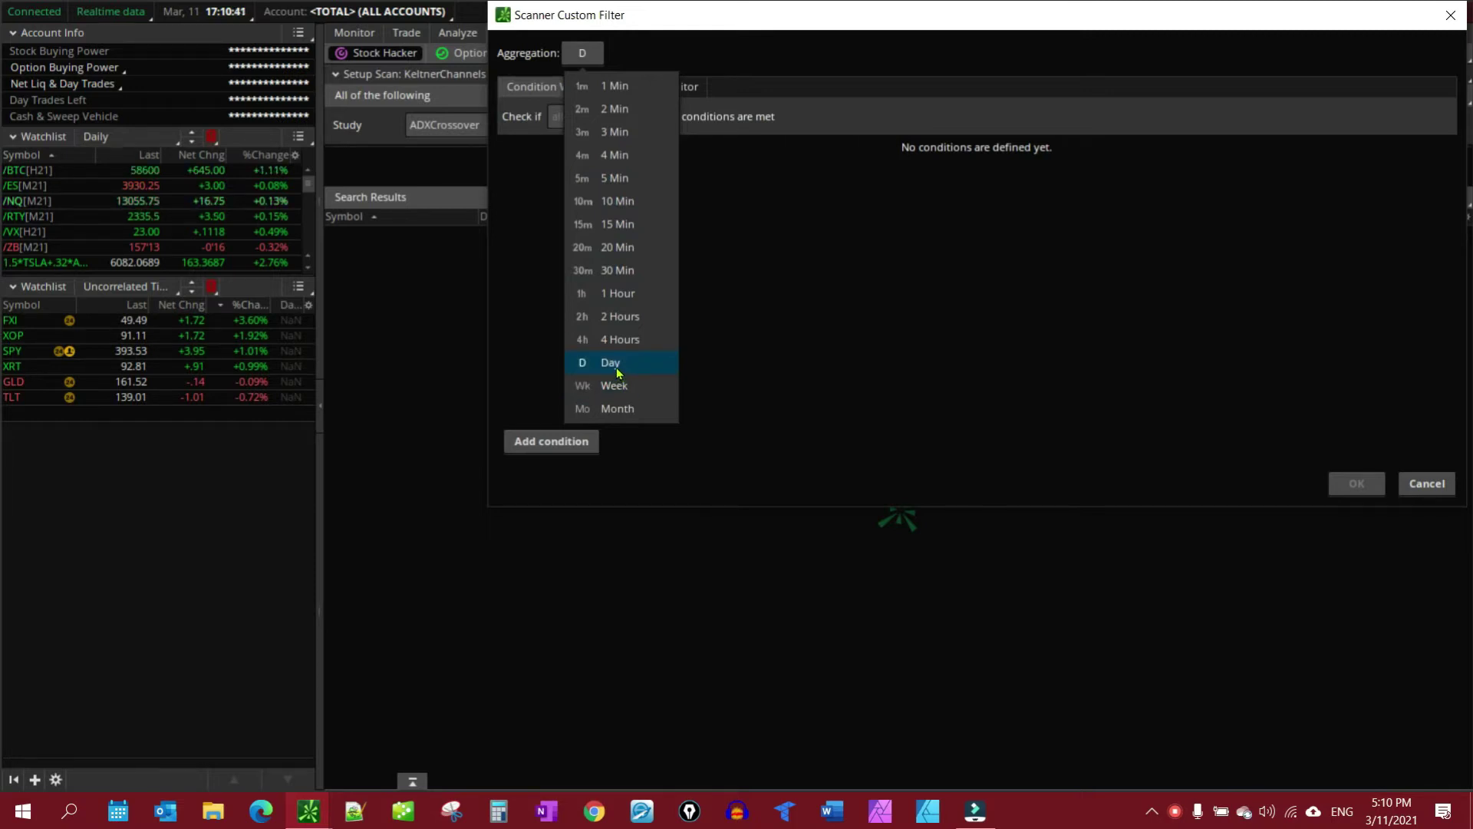
click(618, 372)
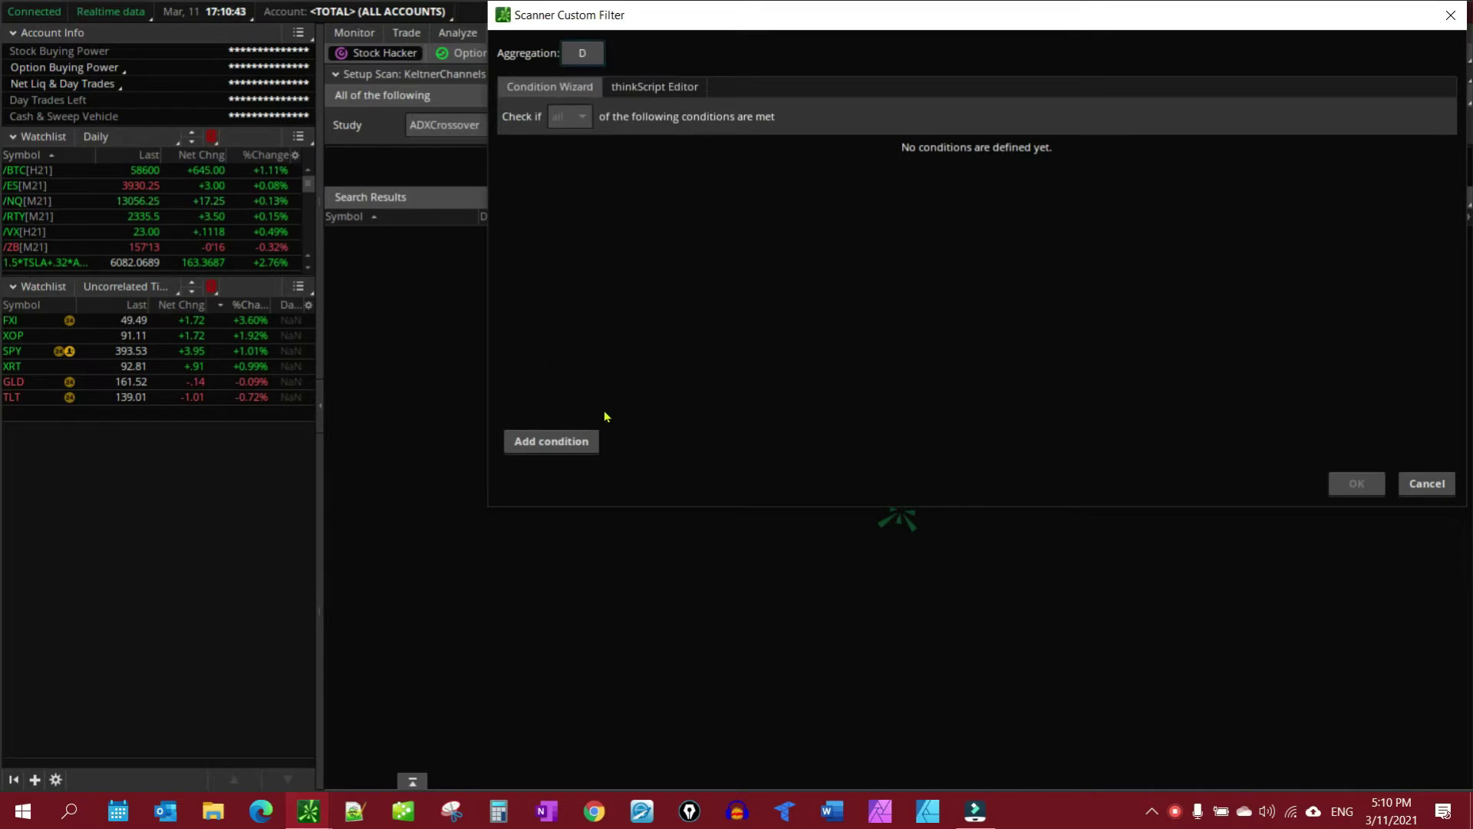
Step: Add a Price condition on the bar's low using 'is less than or equal to'
click(543, 444)
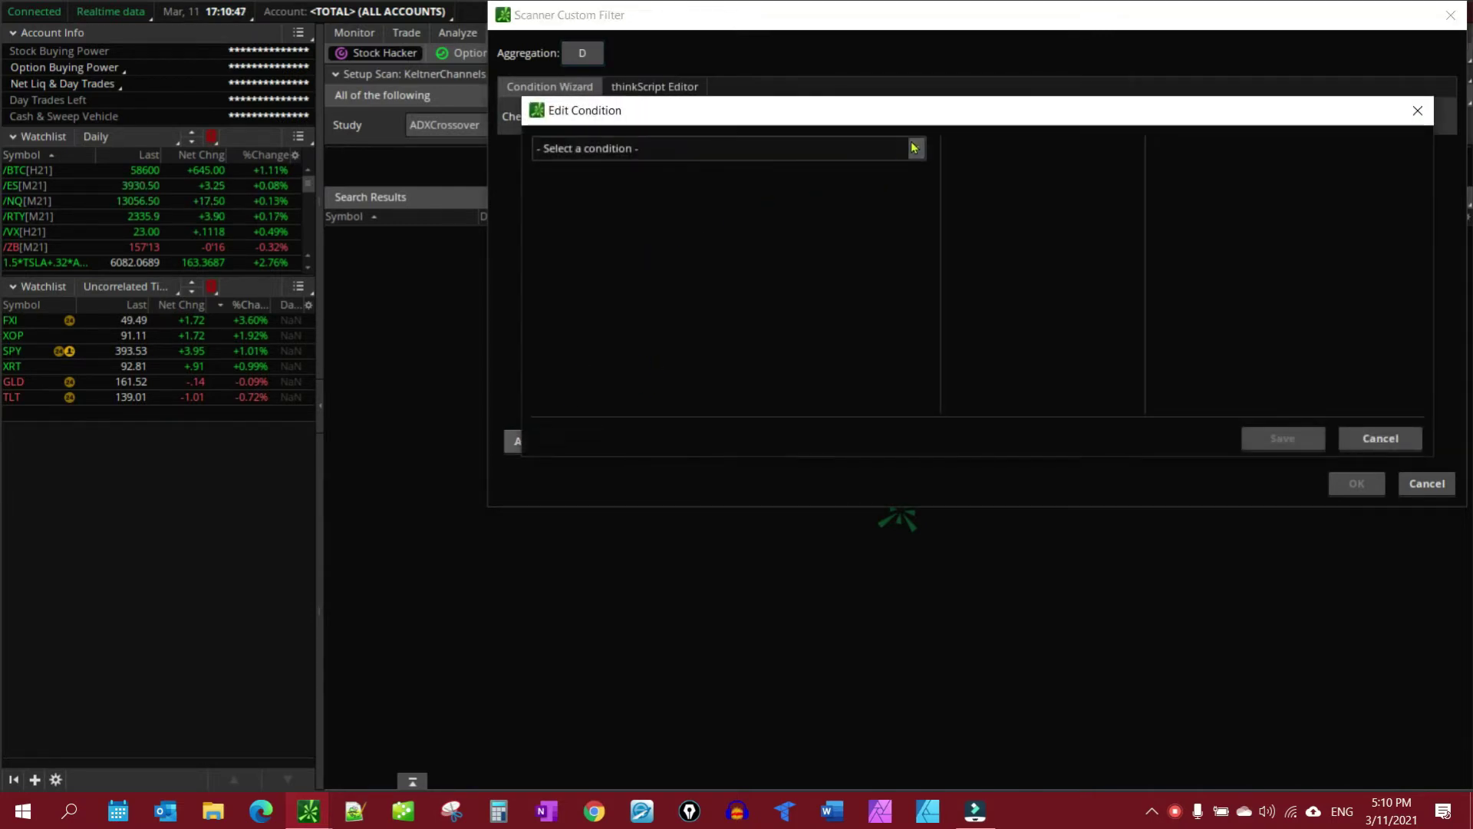
click(919, 150)
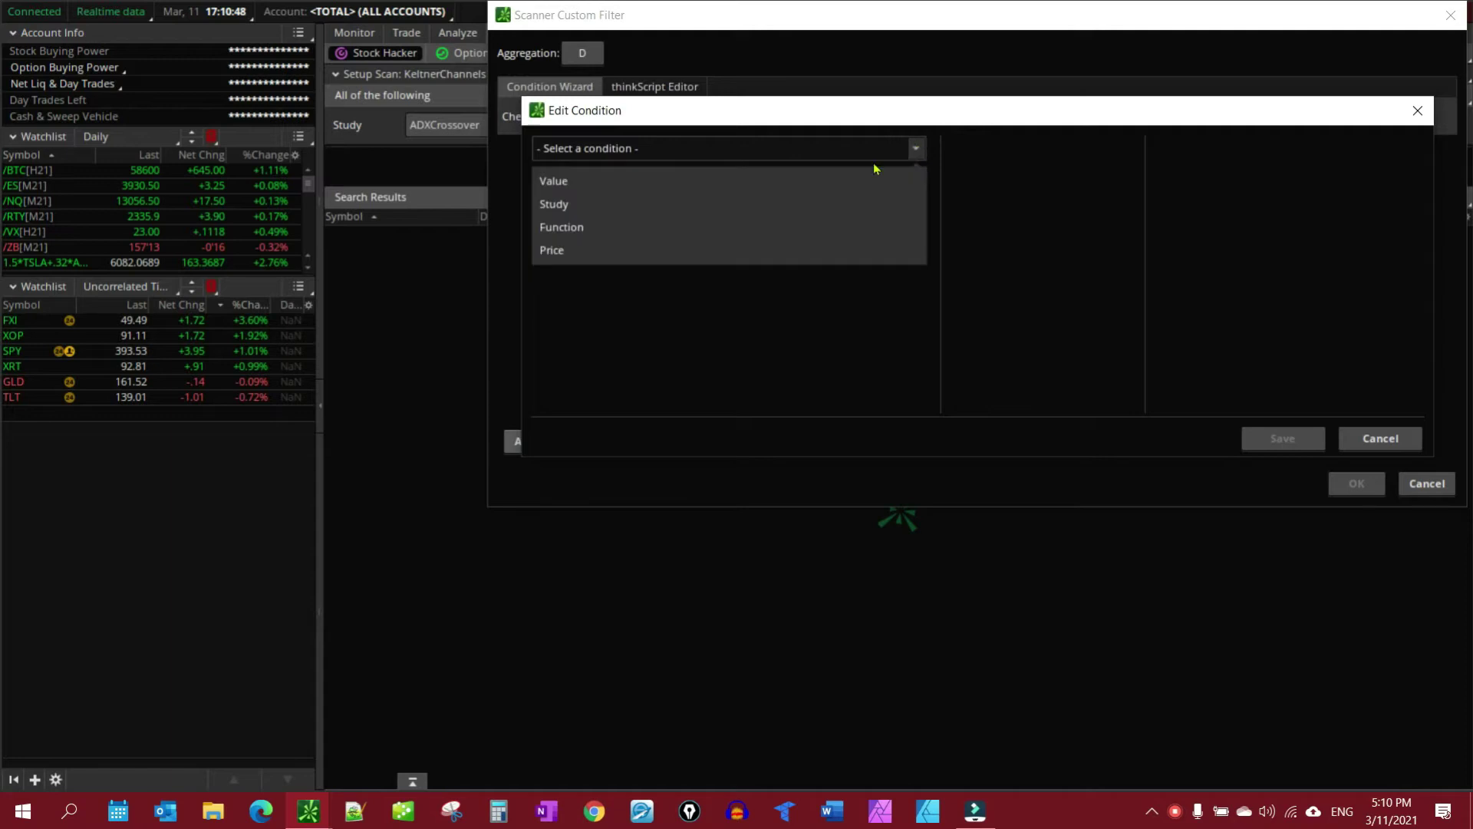
click(626, 250)
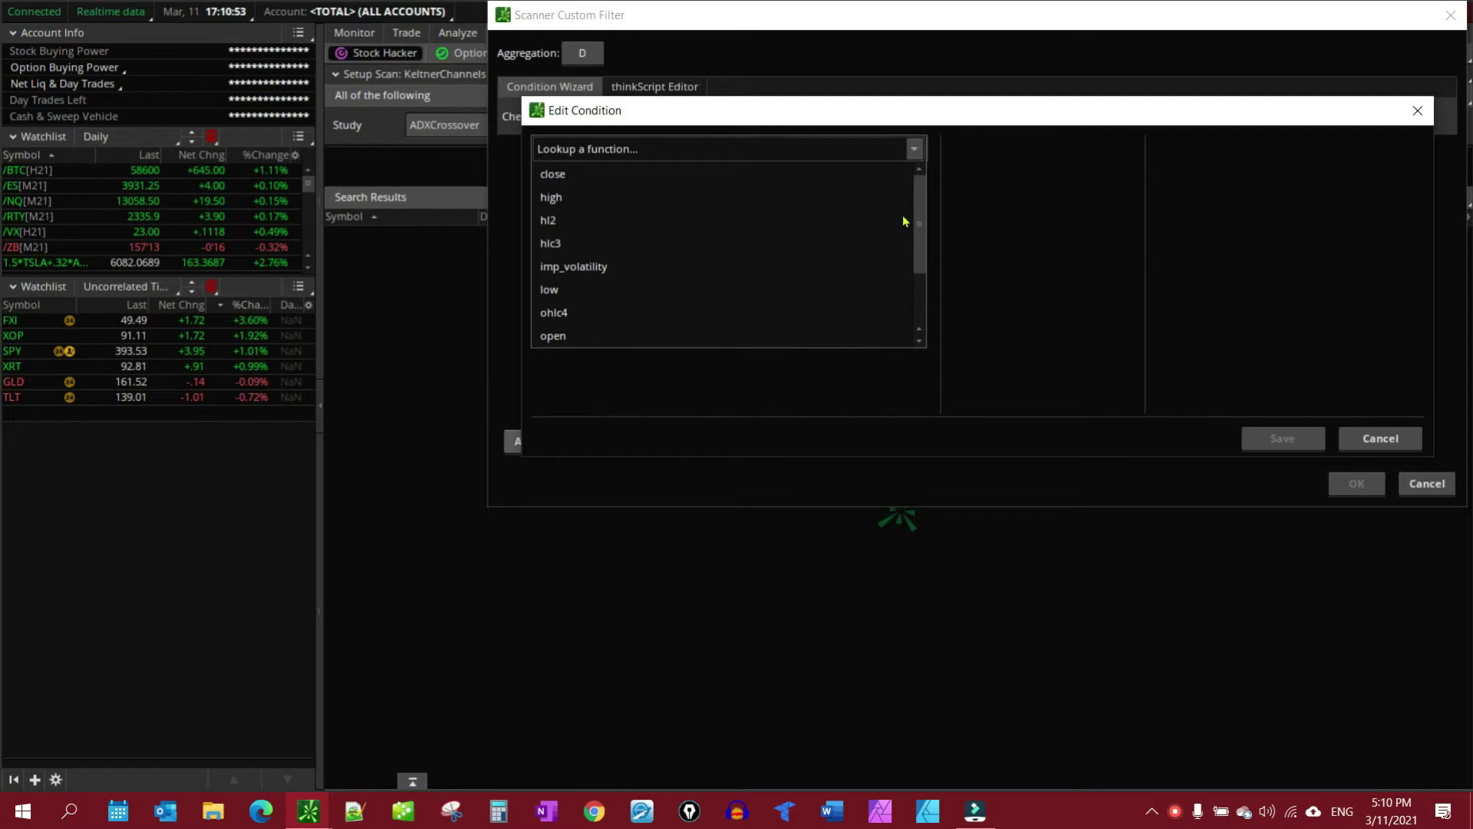
drag(920, 214, 924, 253)
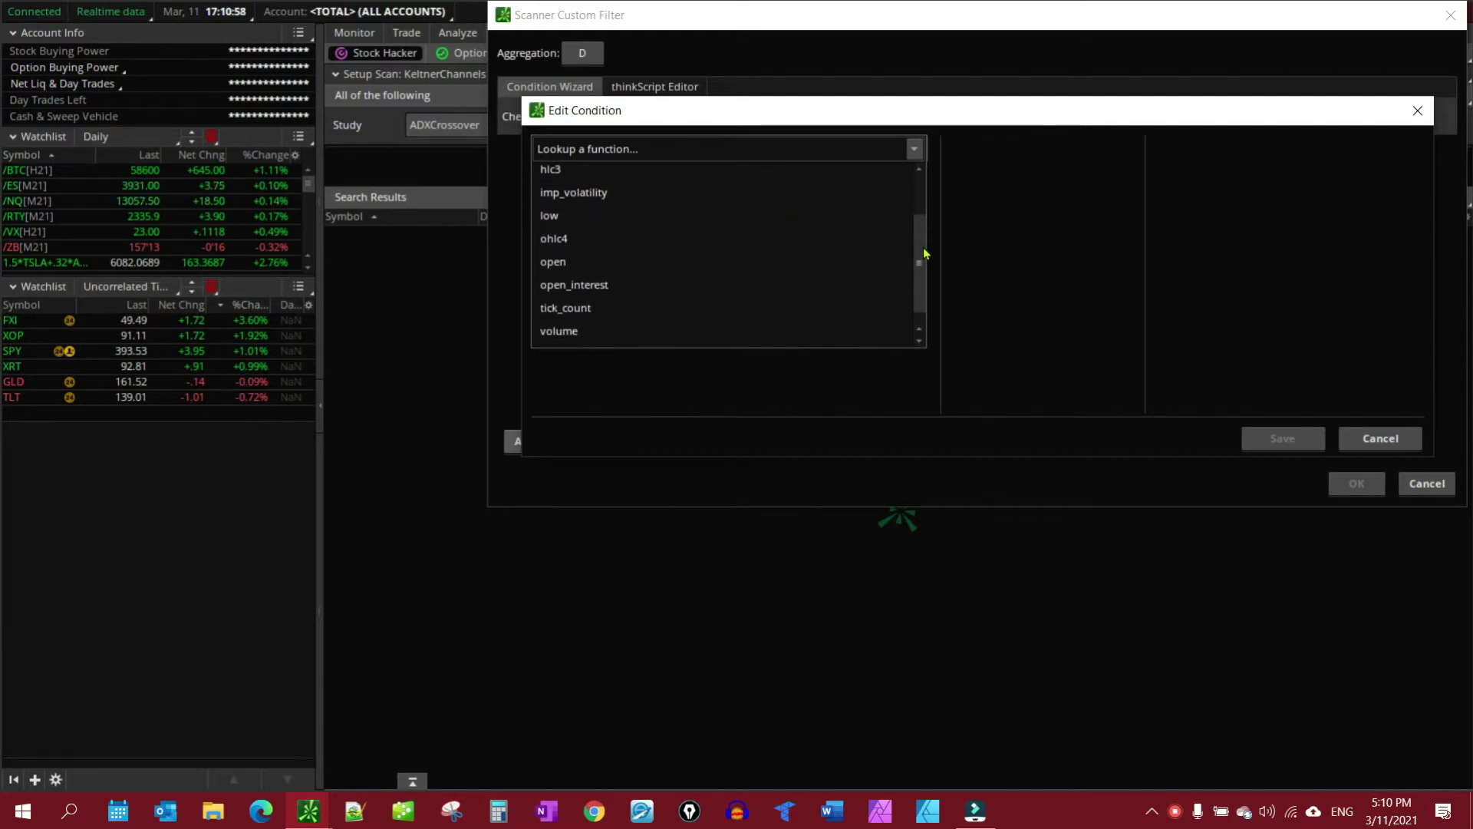
click(560, 218)
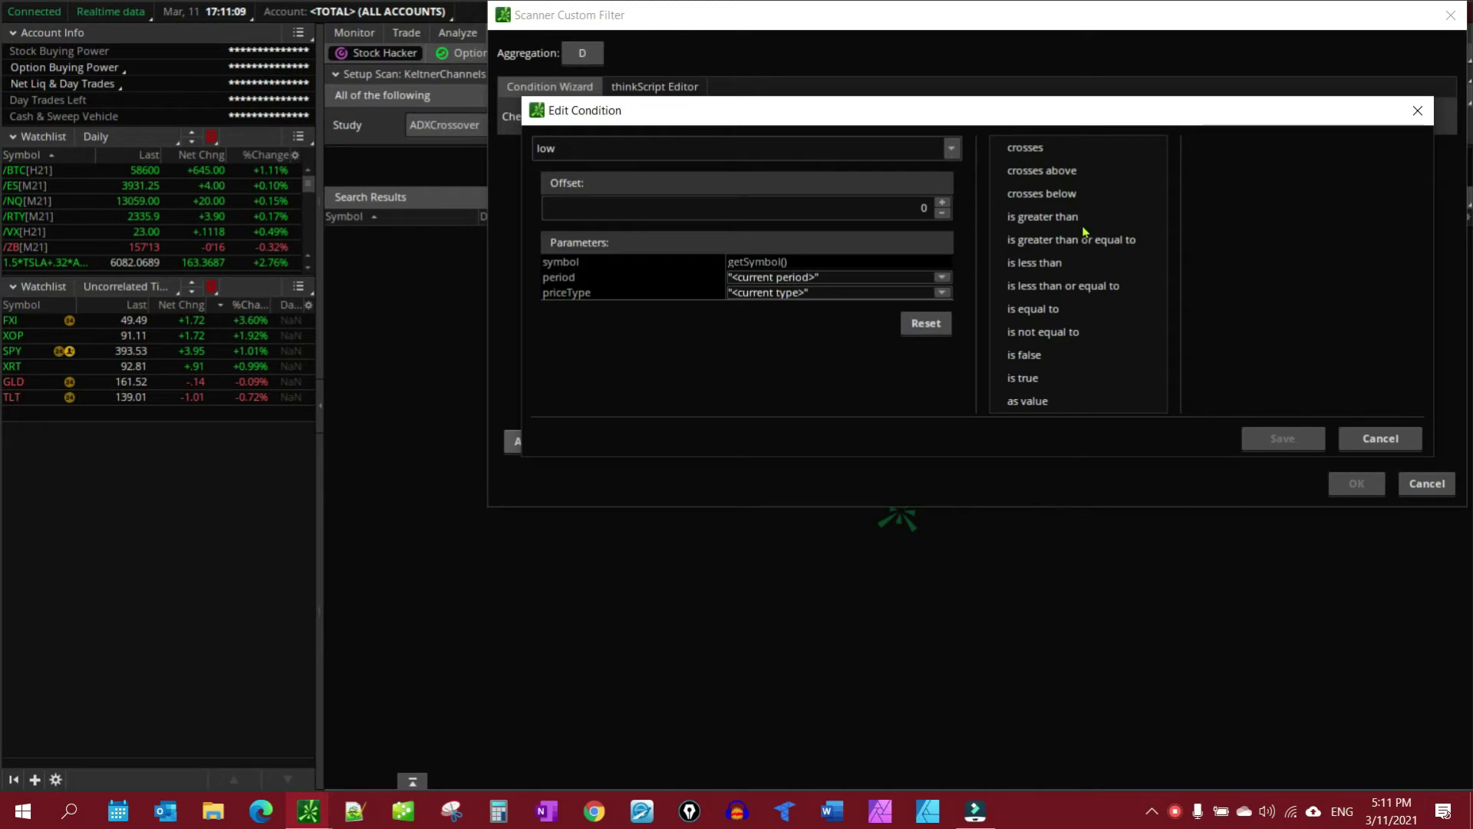
click(1052, 292)
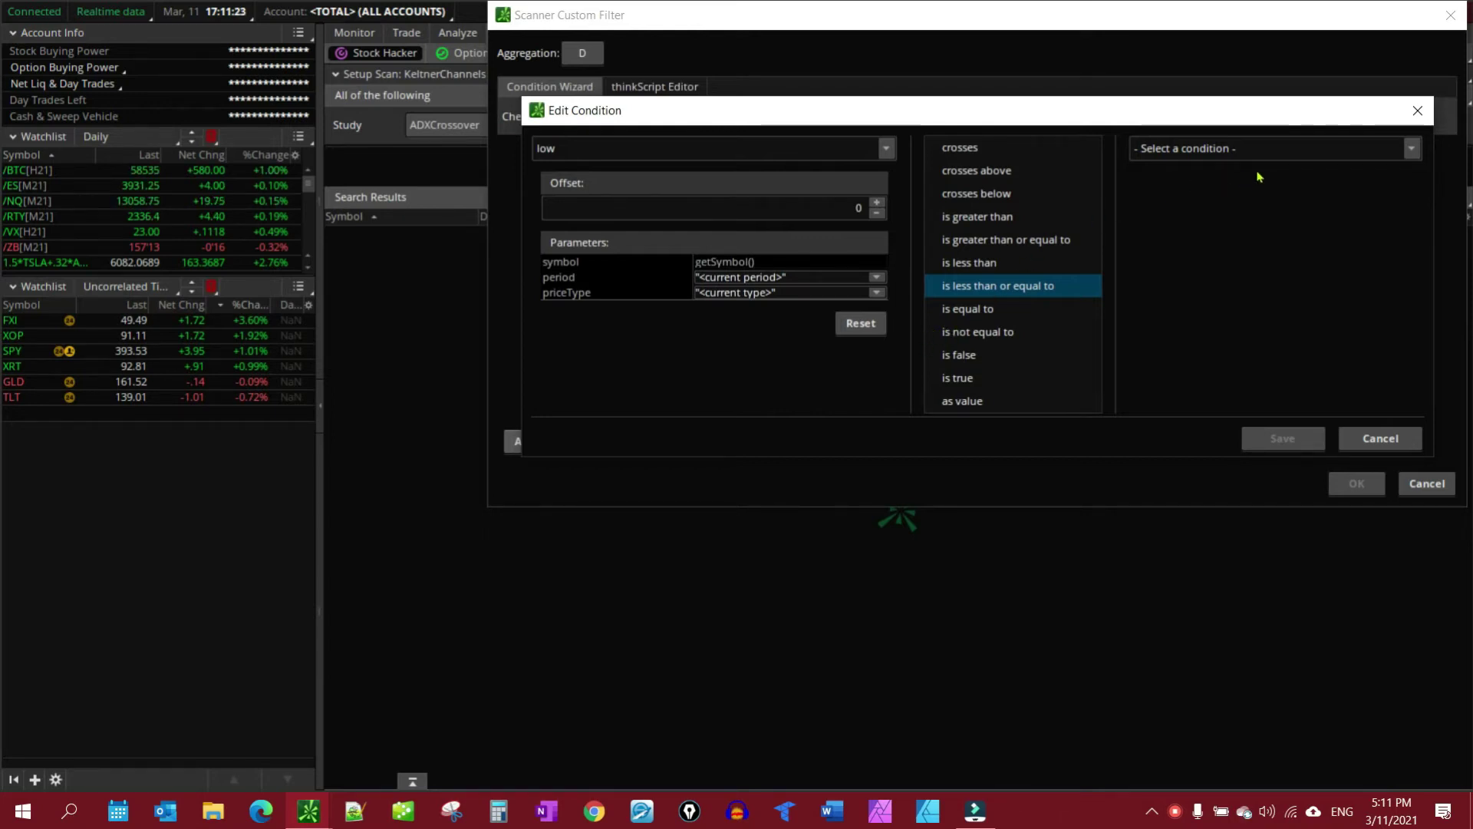
Step: Set the comparison target to the KeltnerChannels study (Avg plot, factor 1.5, length 20)
click(1412, 151)
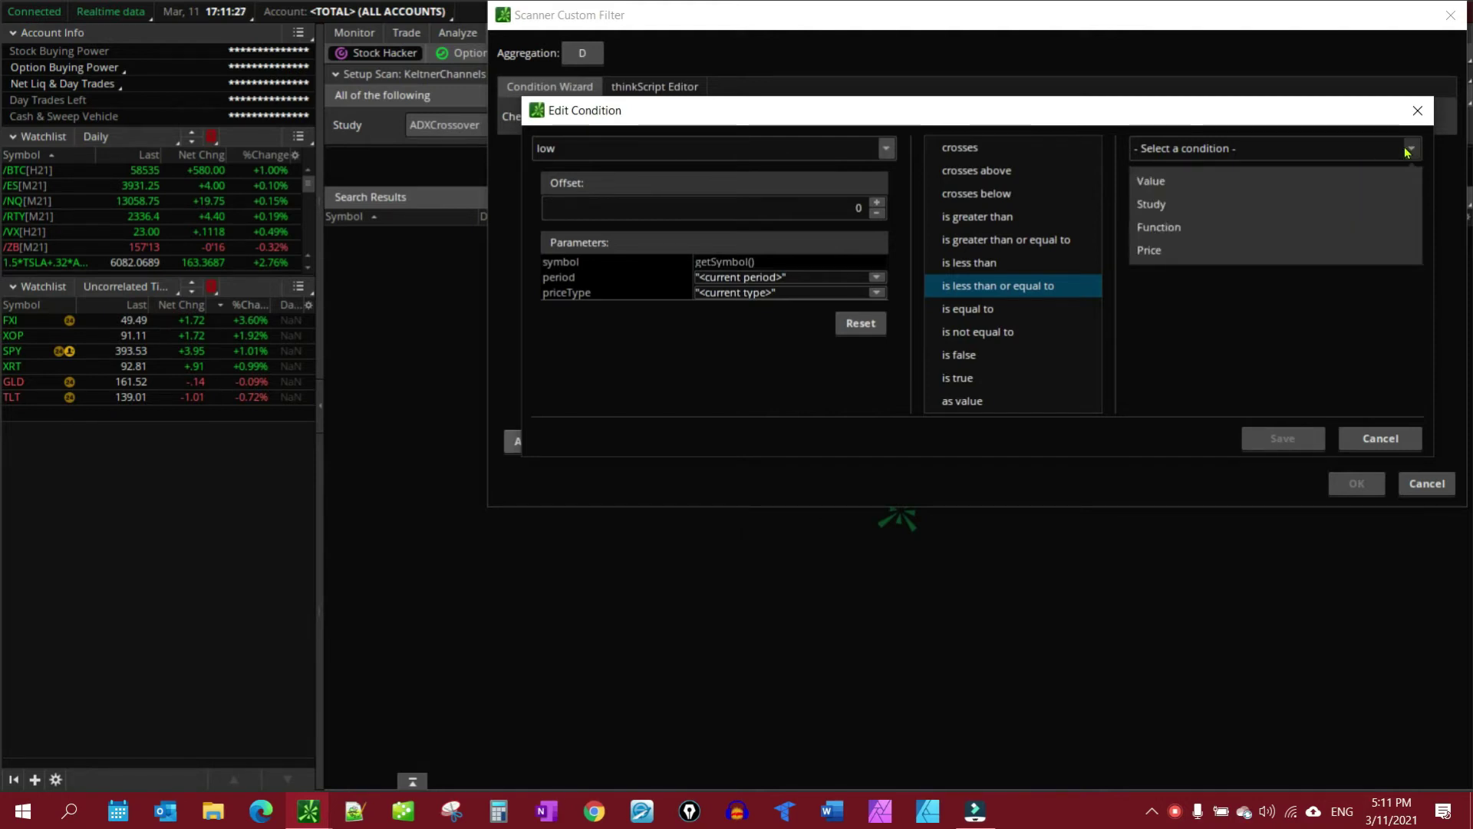
click(1180, 210)
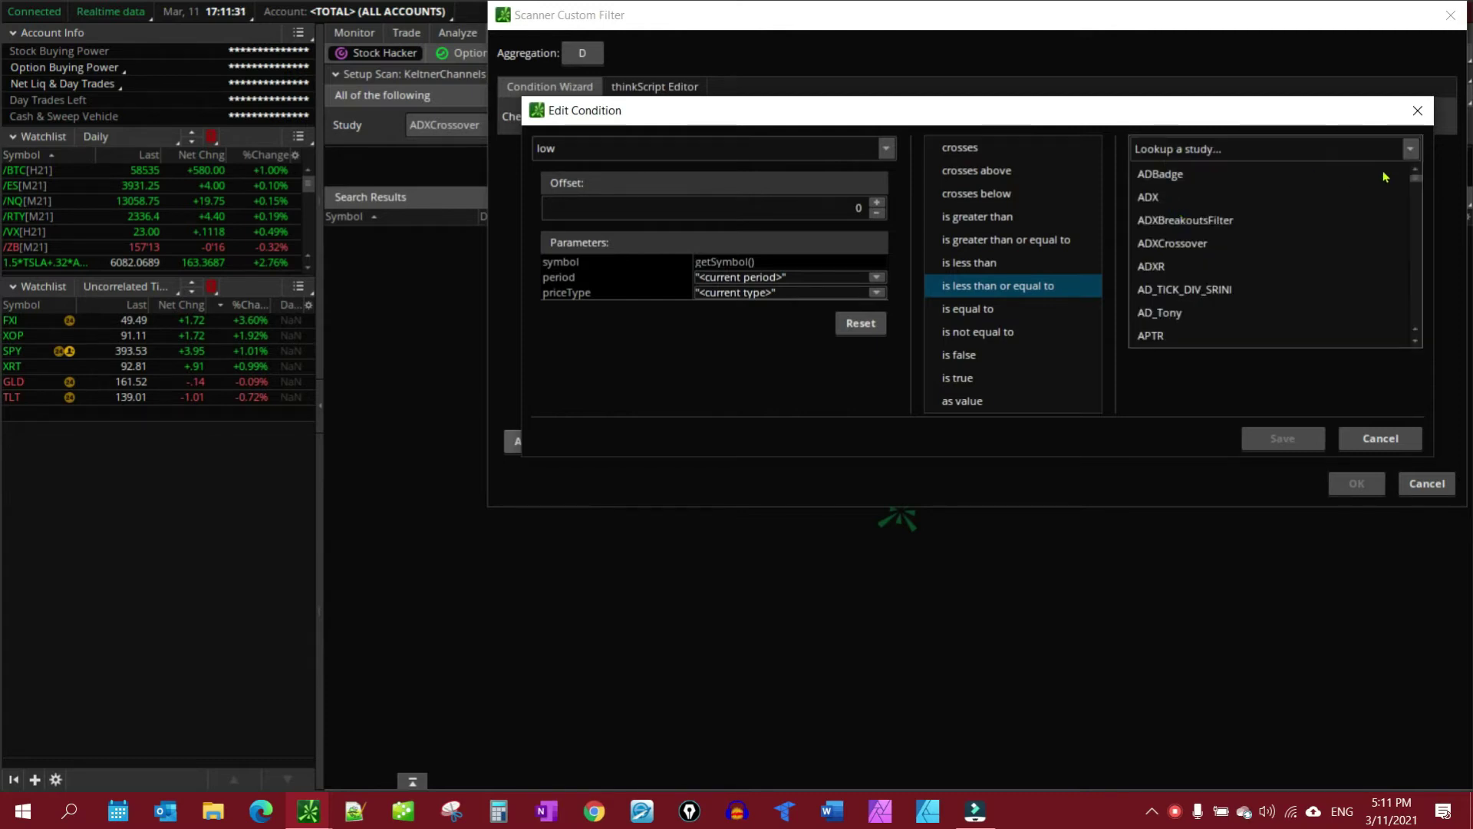
scroll(1418, 314, down, 8)
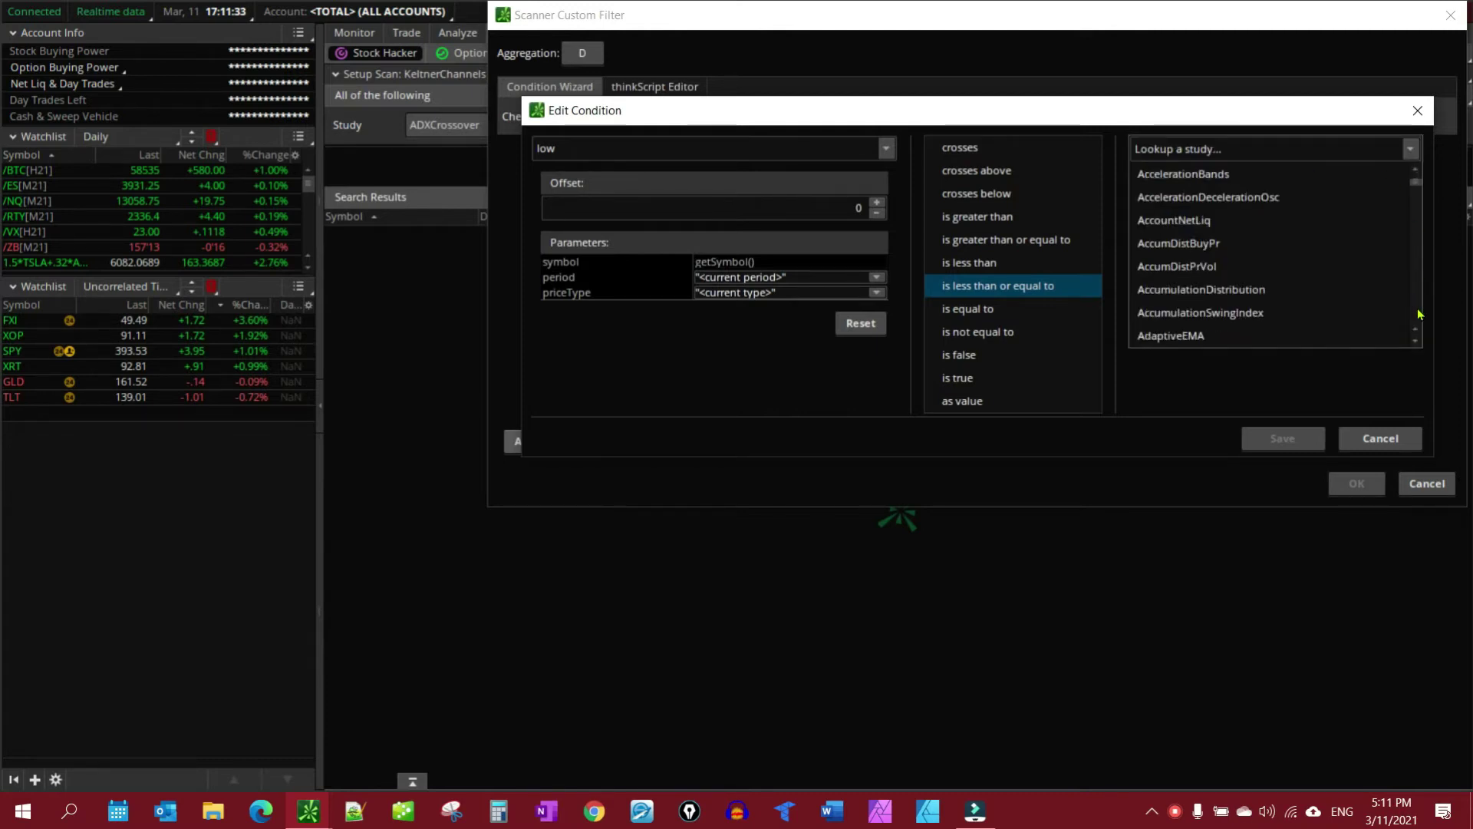
scroll(1420, 315, down, 5)
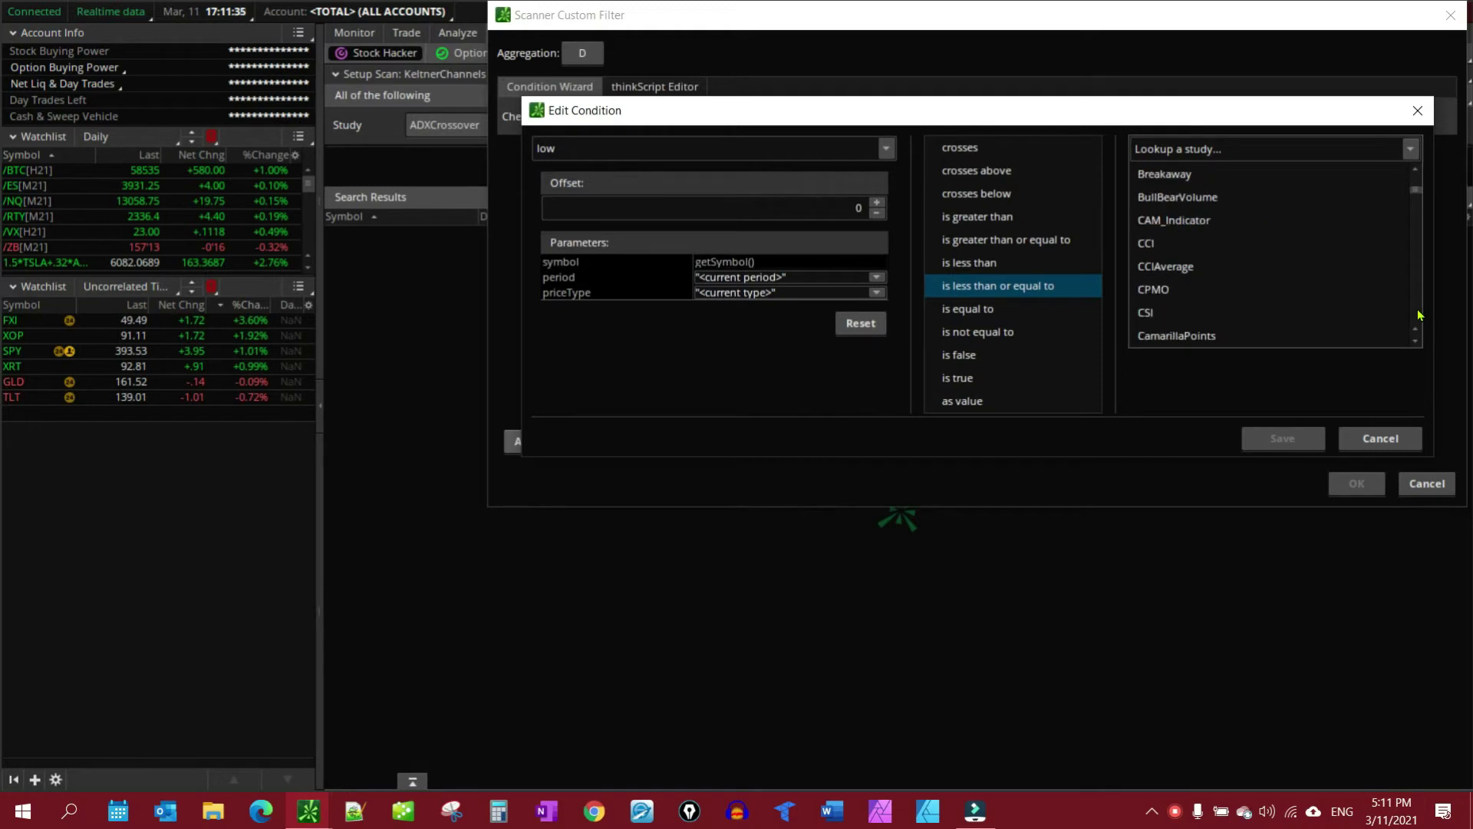
drag(1417, 192, 1419, 212)
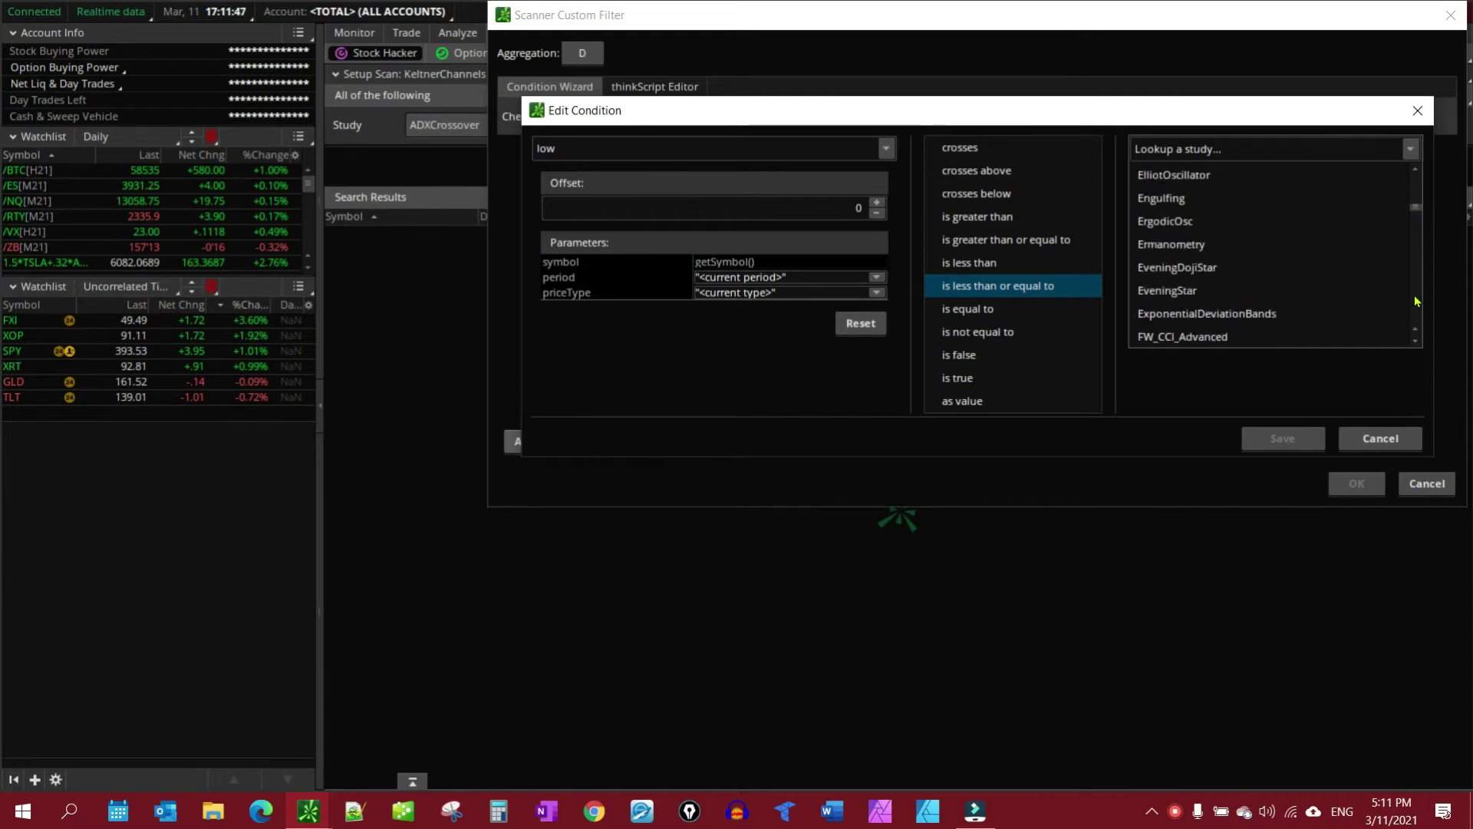
click(1417, 301)
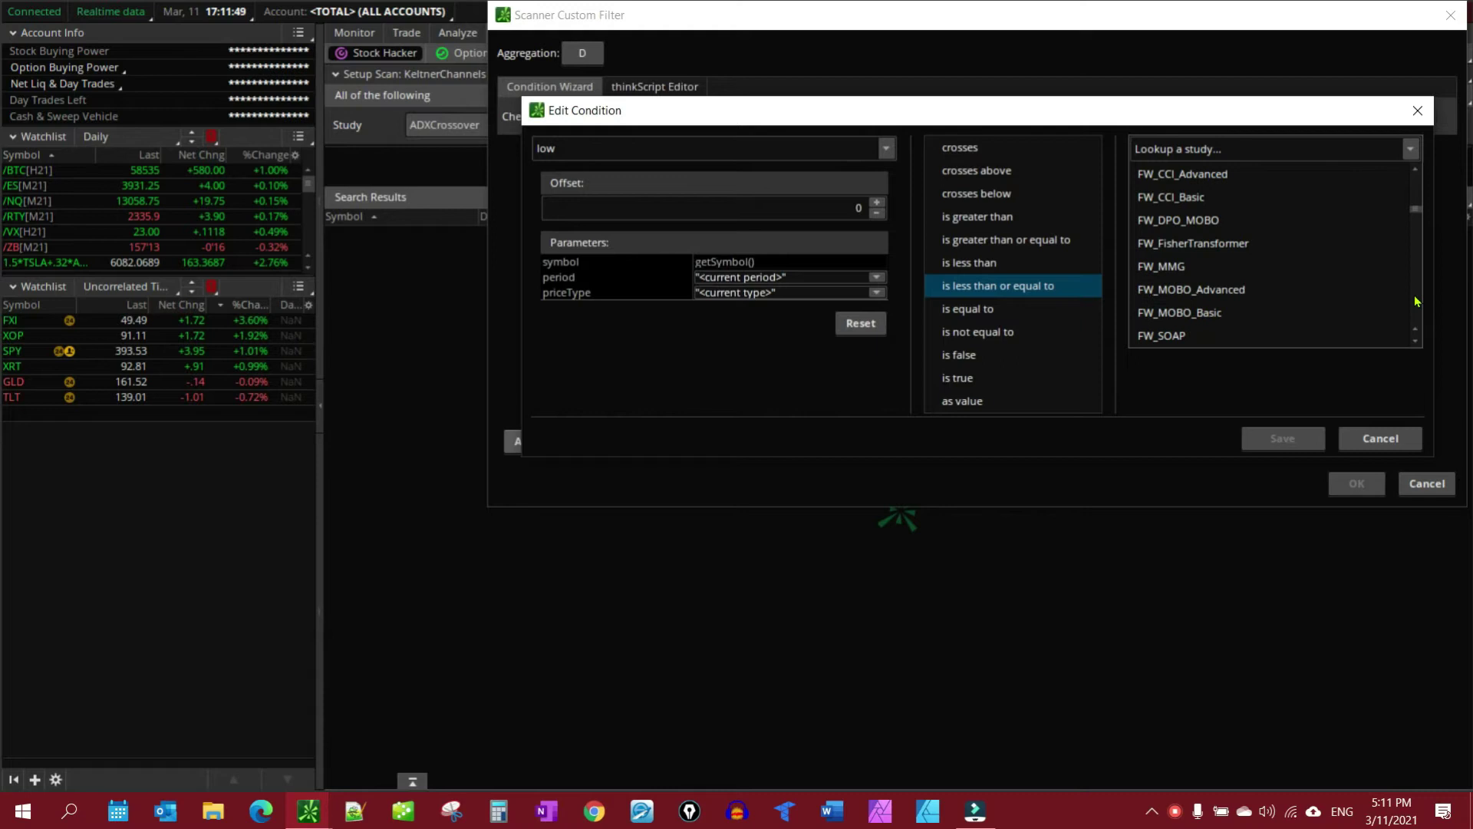
click(1417, 301)
click(1416, 301)
click(1417, 301)
click(1416, 301)
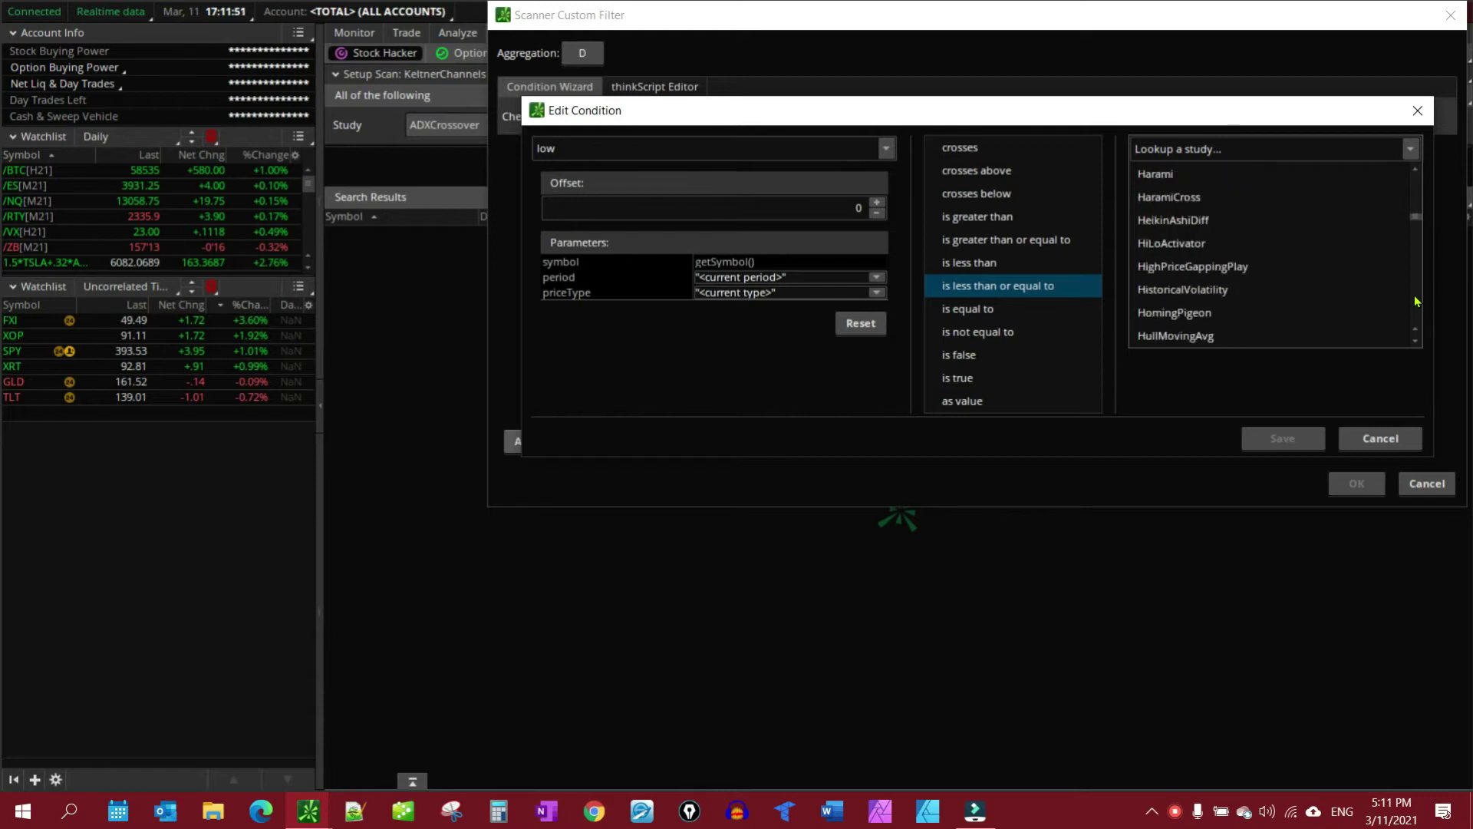
click(1416, 301)
click(1417, 301)
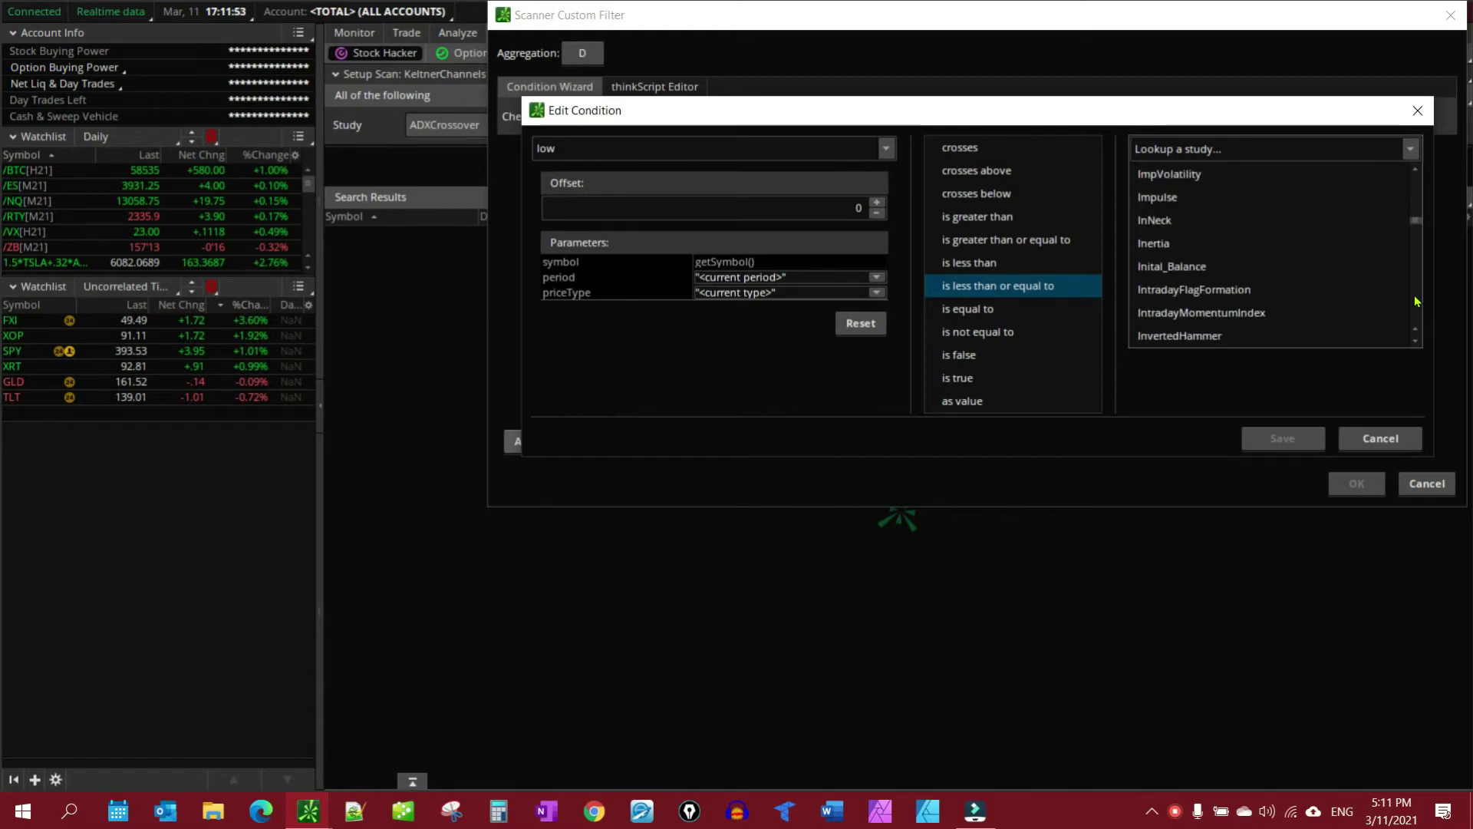
click(1417, 301)
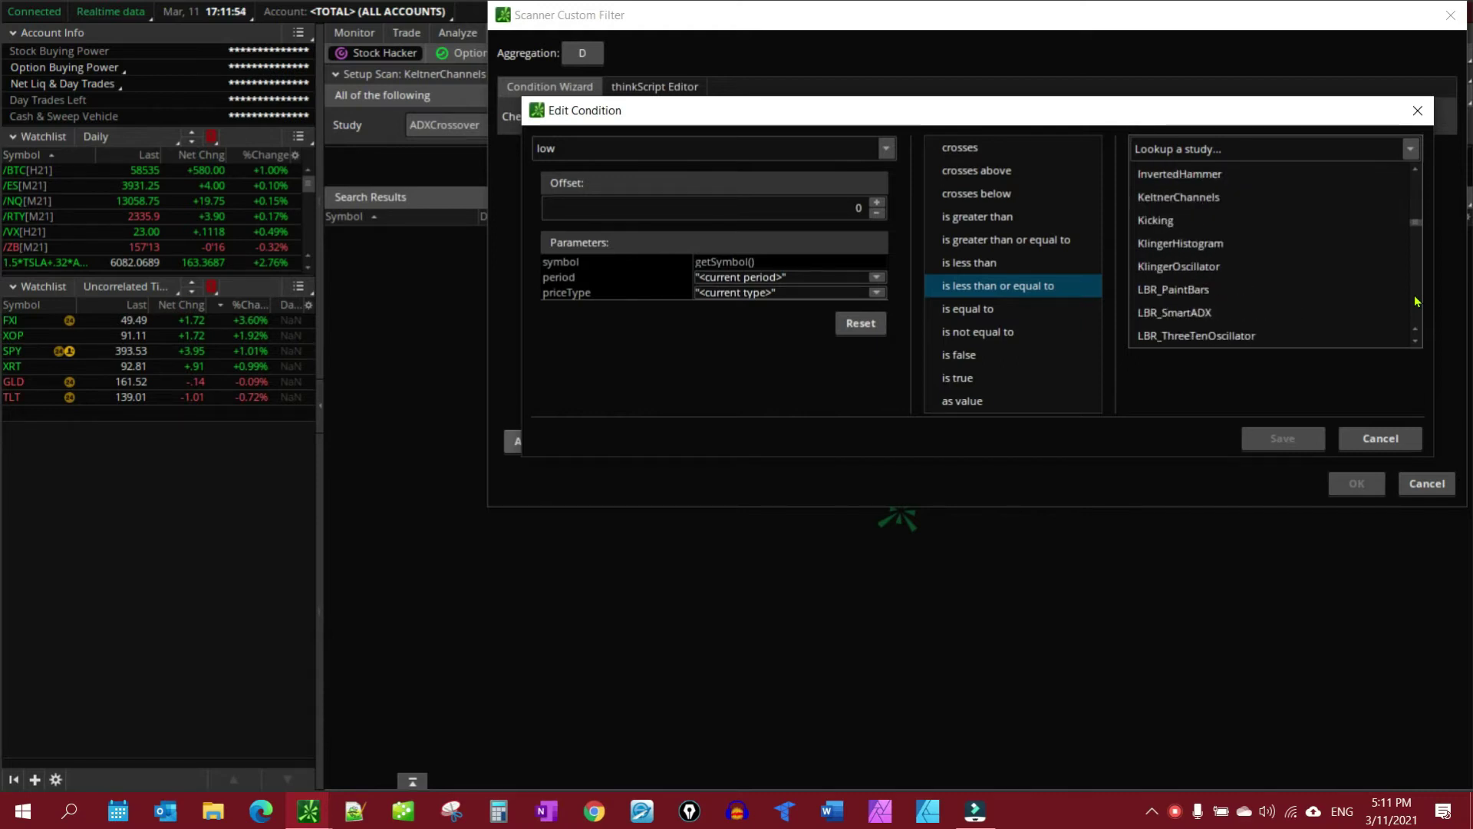
click(1202, 200)
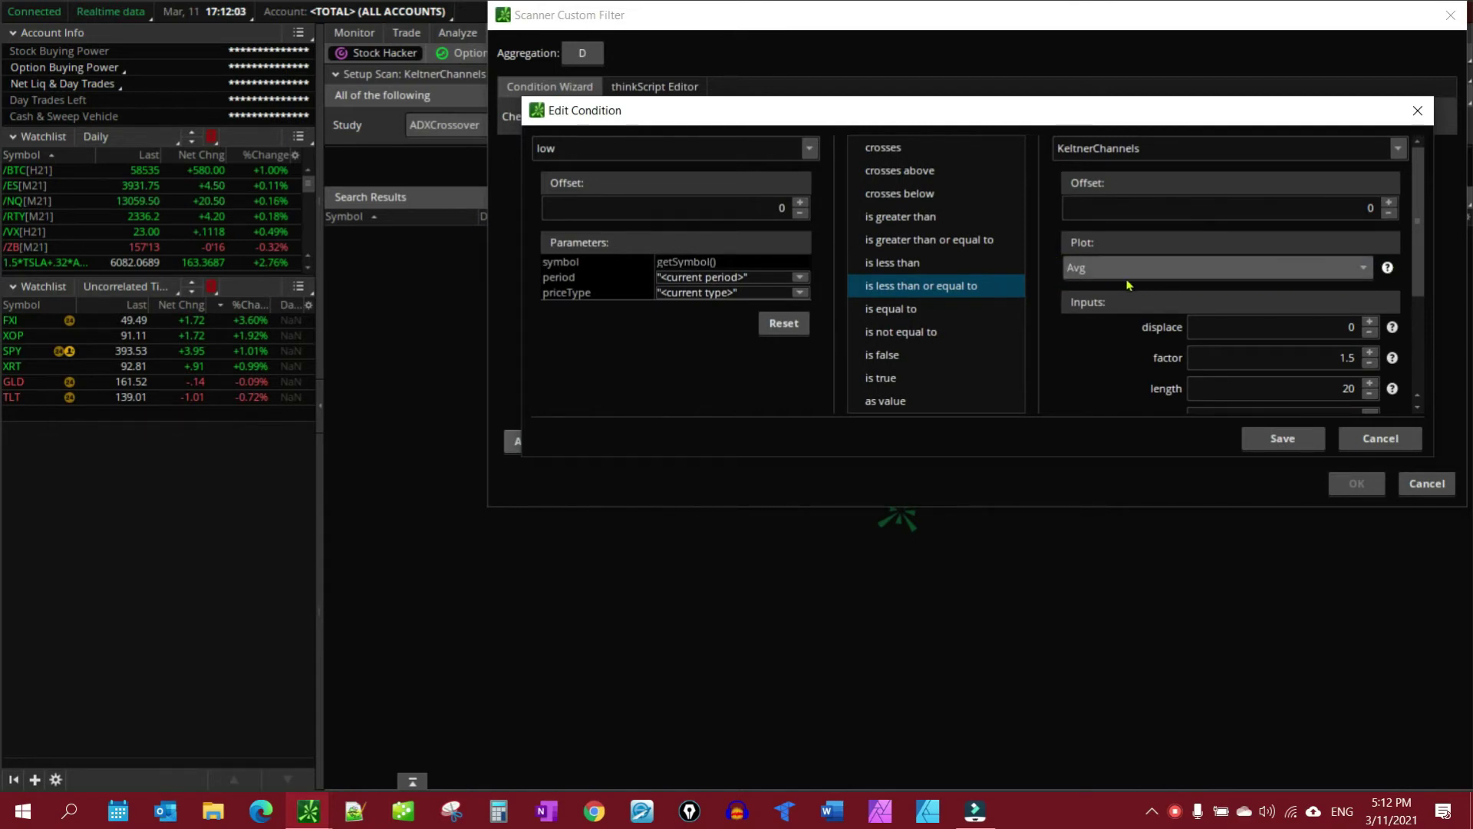
Step: Switch the Keltner plot to Lower_Band, then save the condition and apply the custom filter
click(1366, 269)
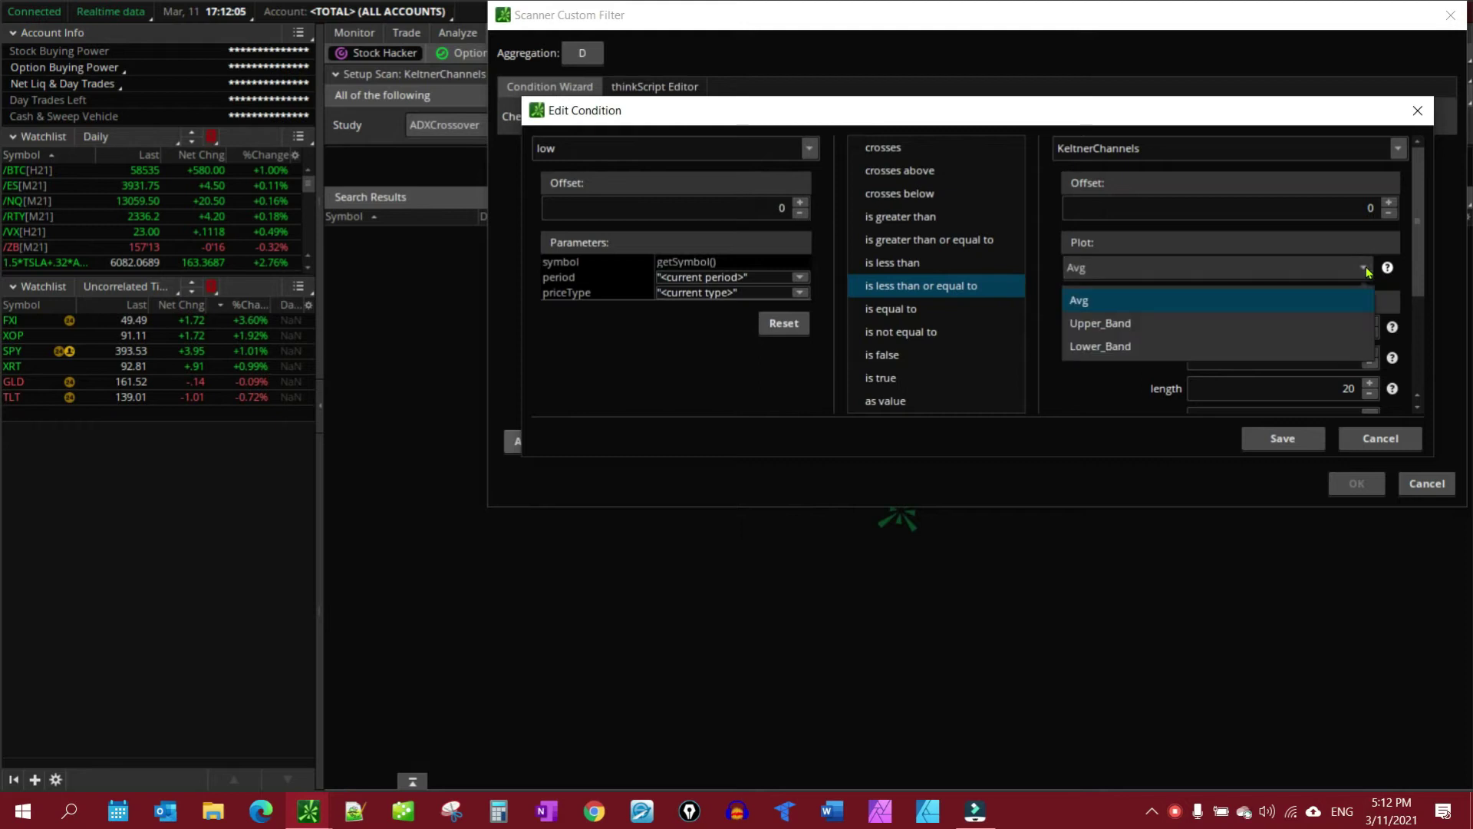
click(1114, 347)
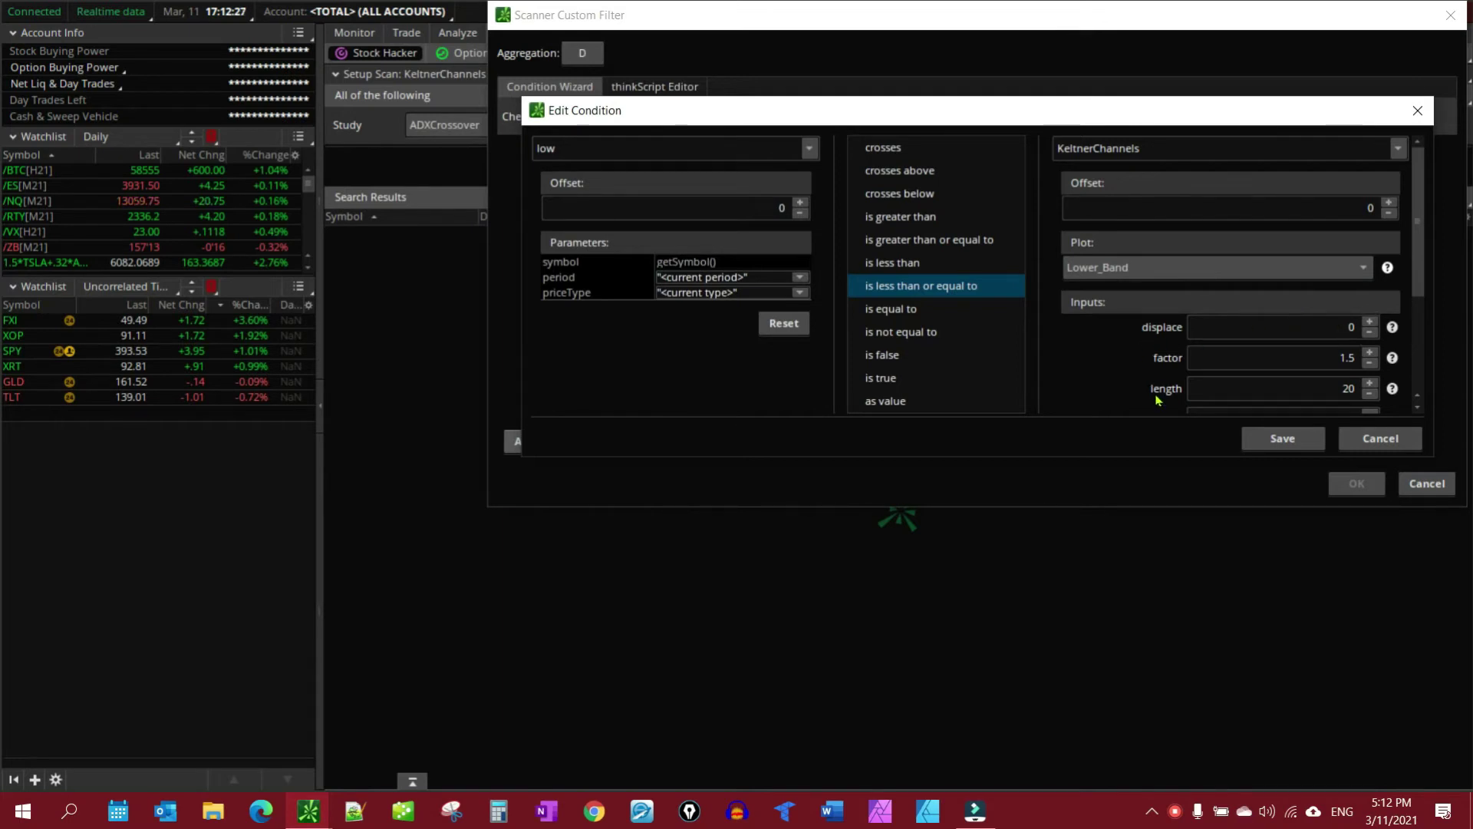
drag(1429, 297, 1427, 346)
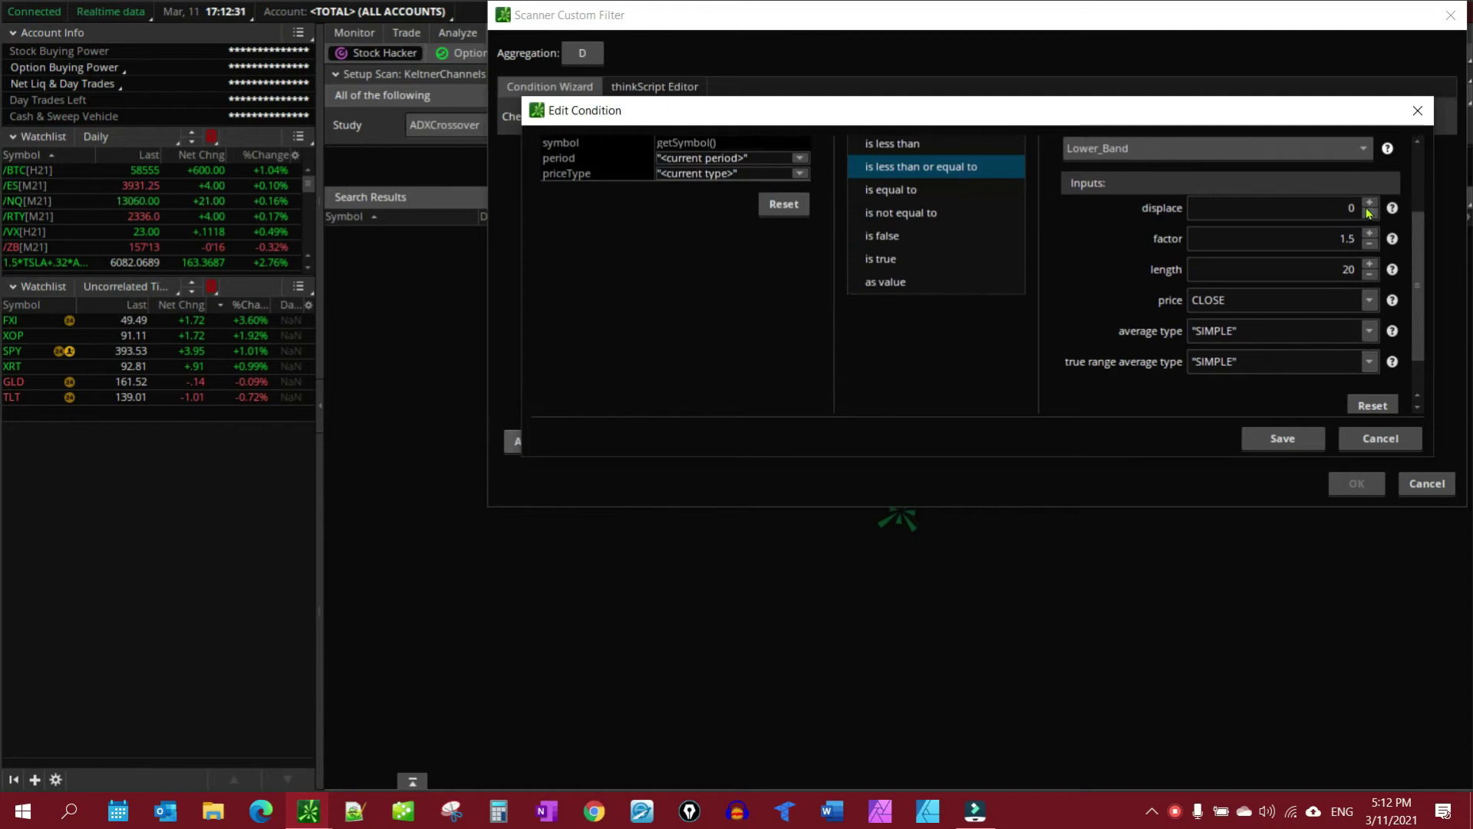
drag(1420, 257, 1418, 192)
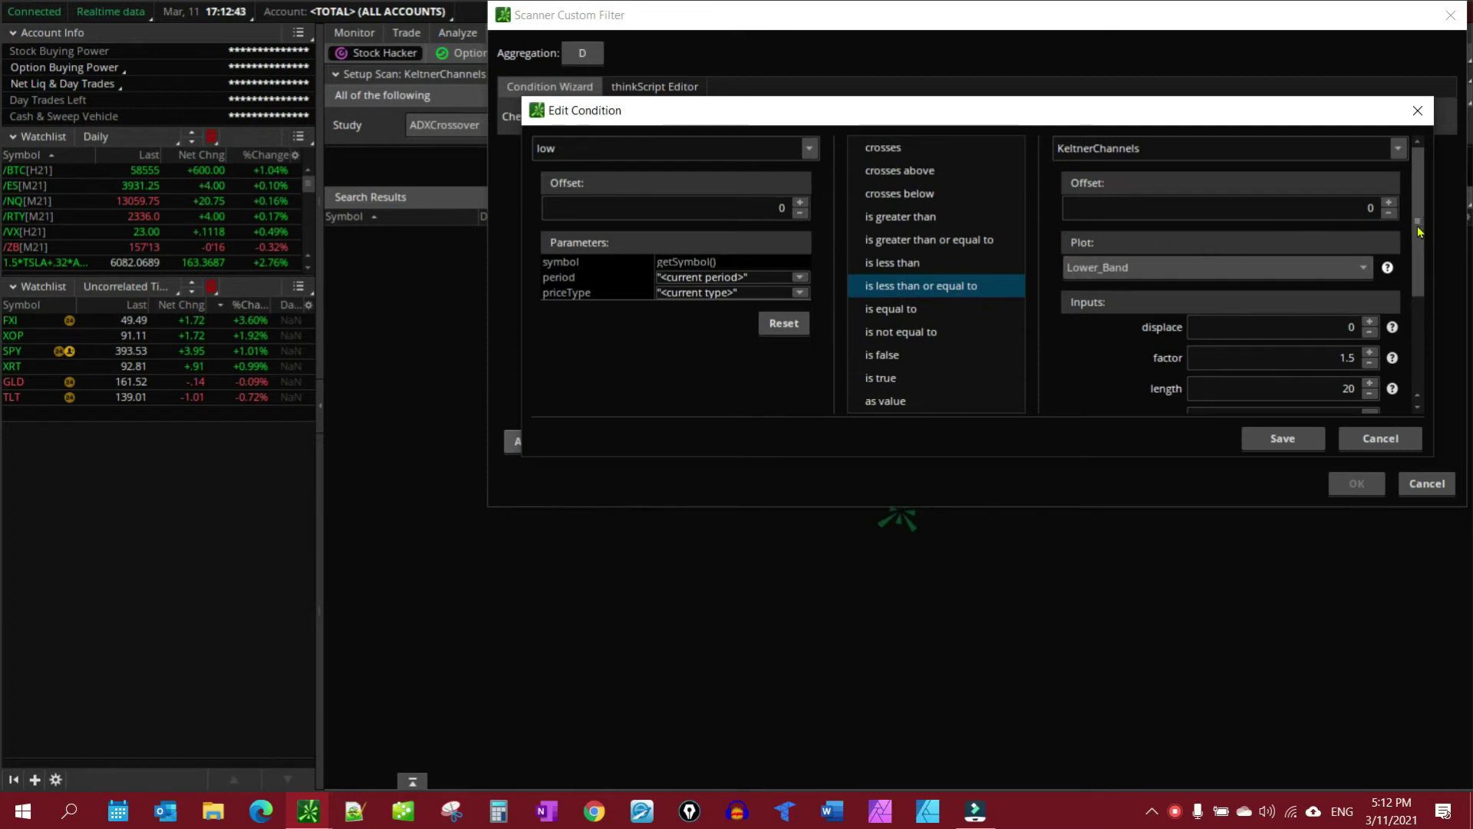
click(1303, 444)
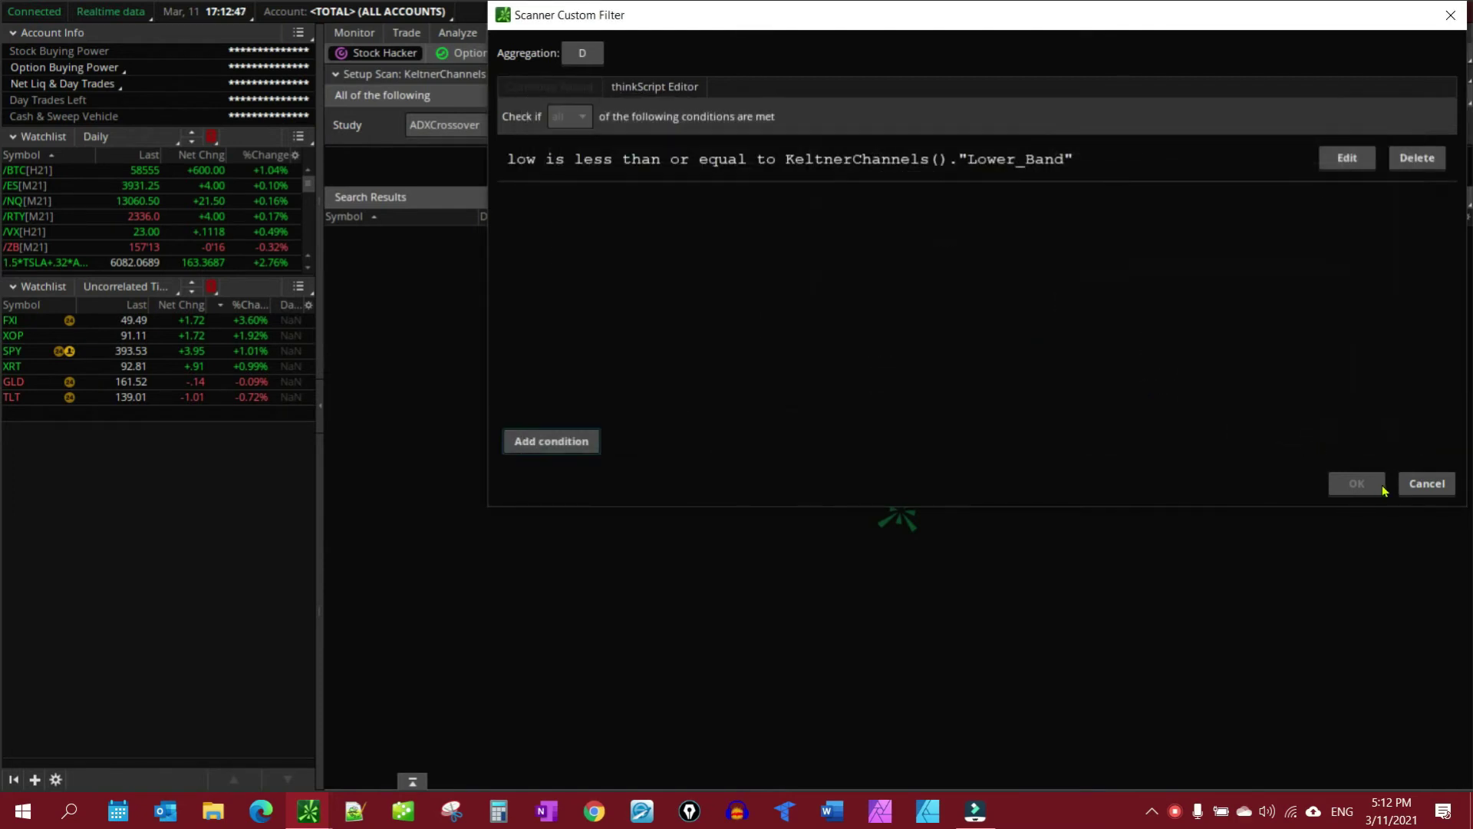
click(1370, 486)
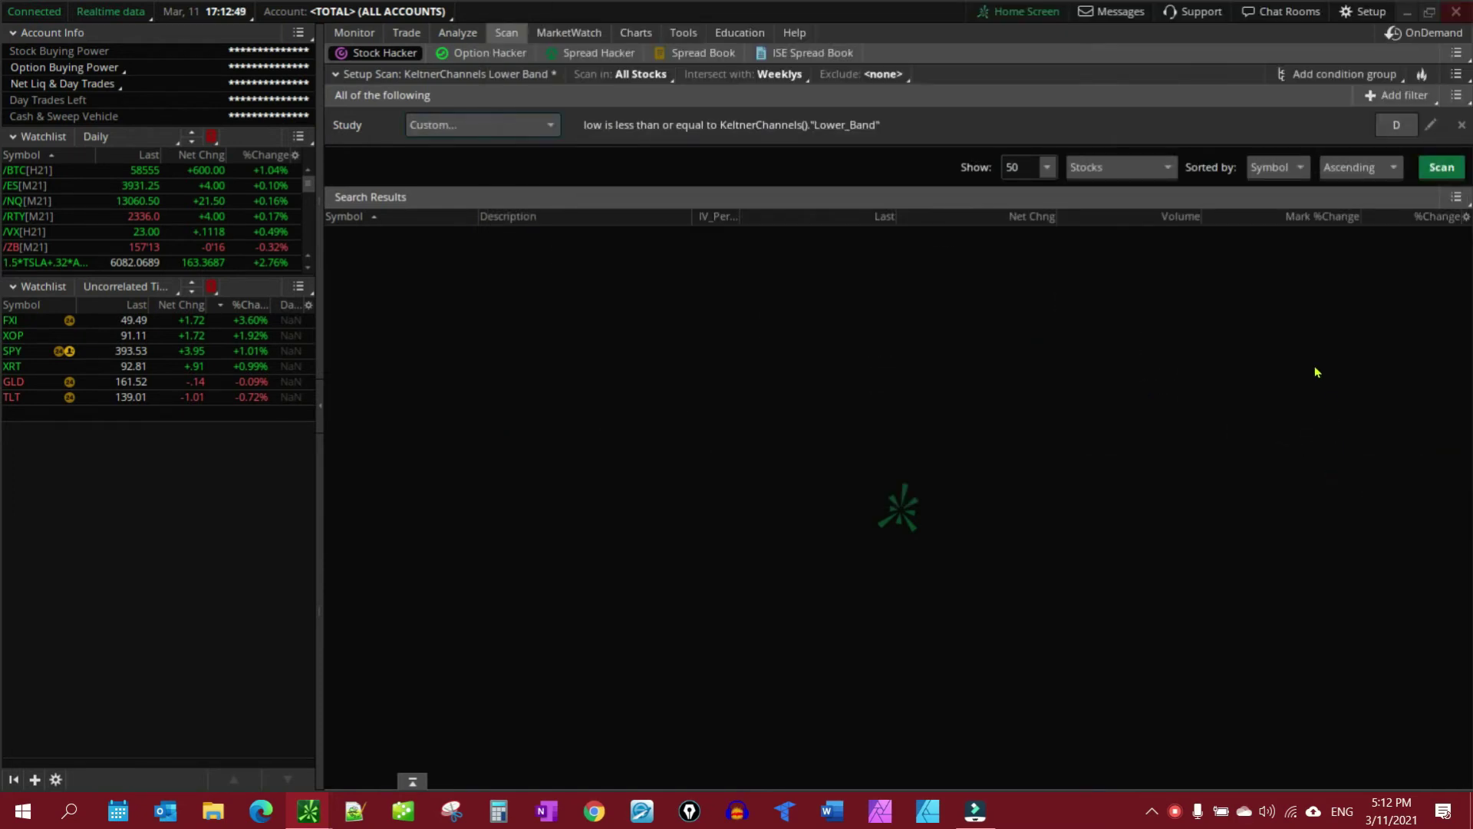
Step: Run the scan on Personal (B - M) > My GoTo List, returning ATVI, NOW, ROKU and TSM
click(605, 76)
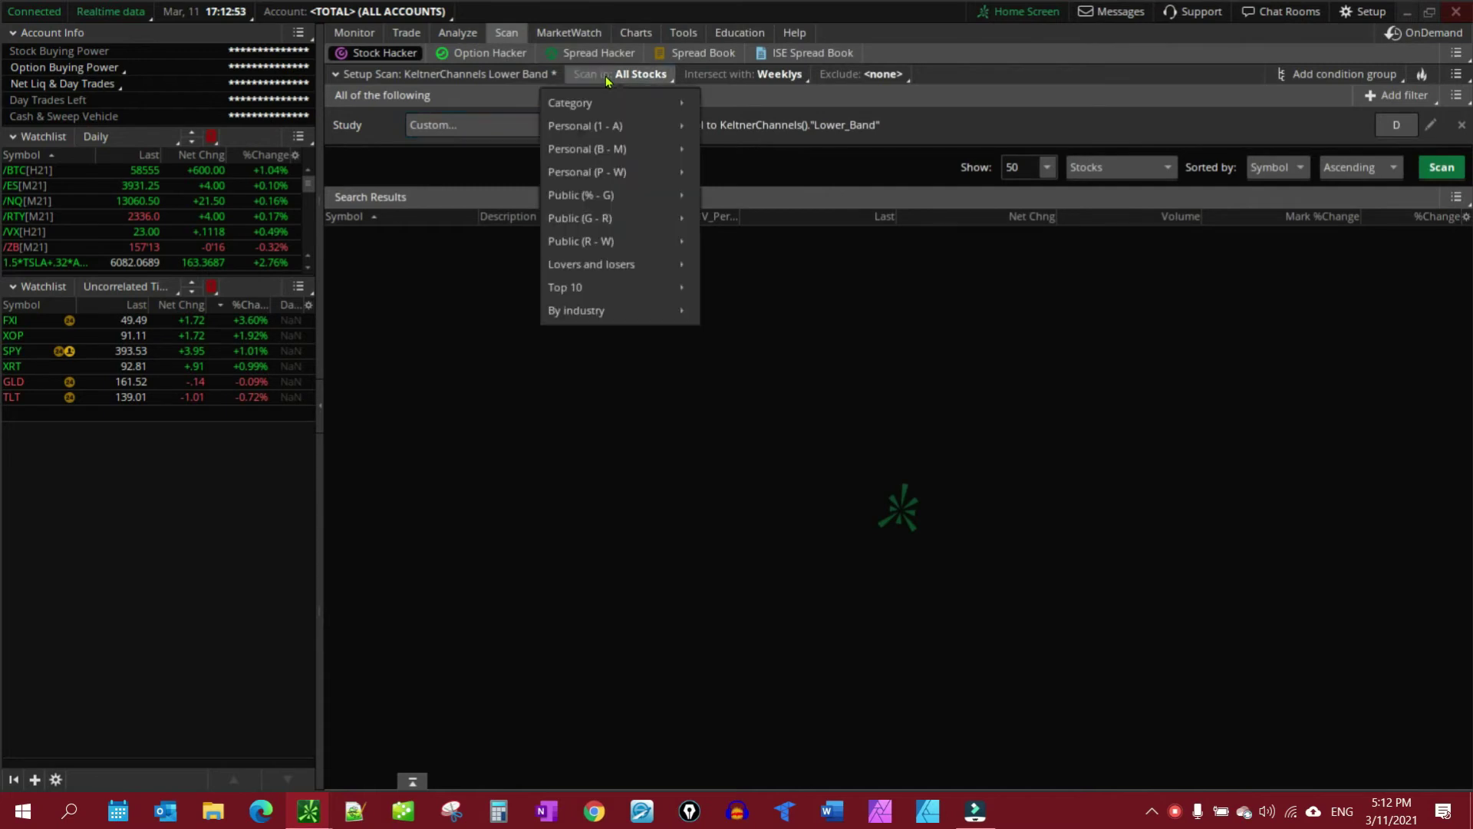
mouse_move(620, 154)
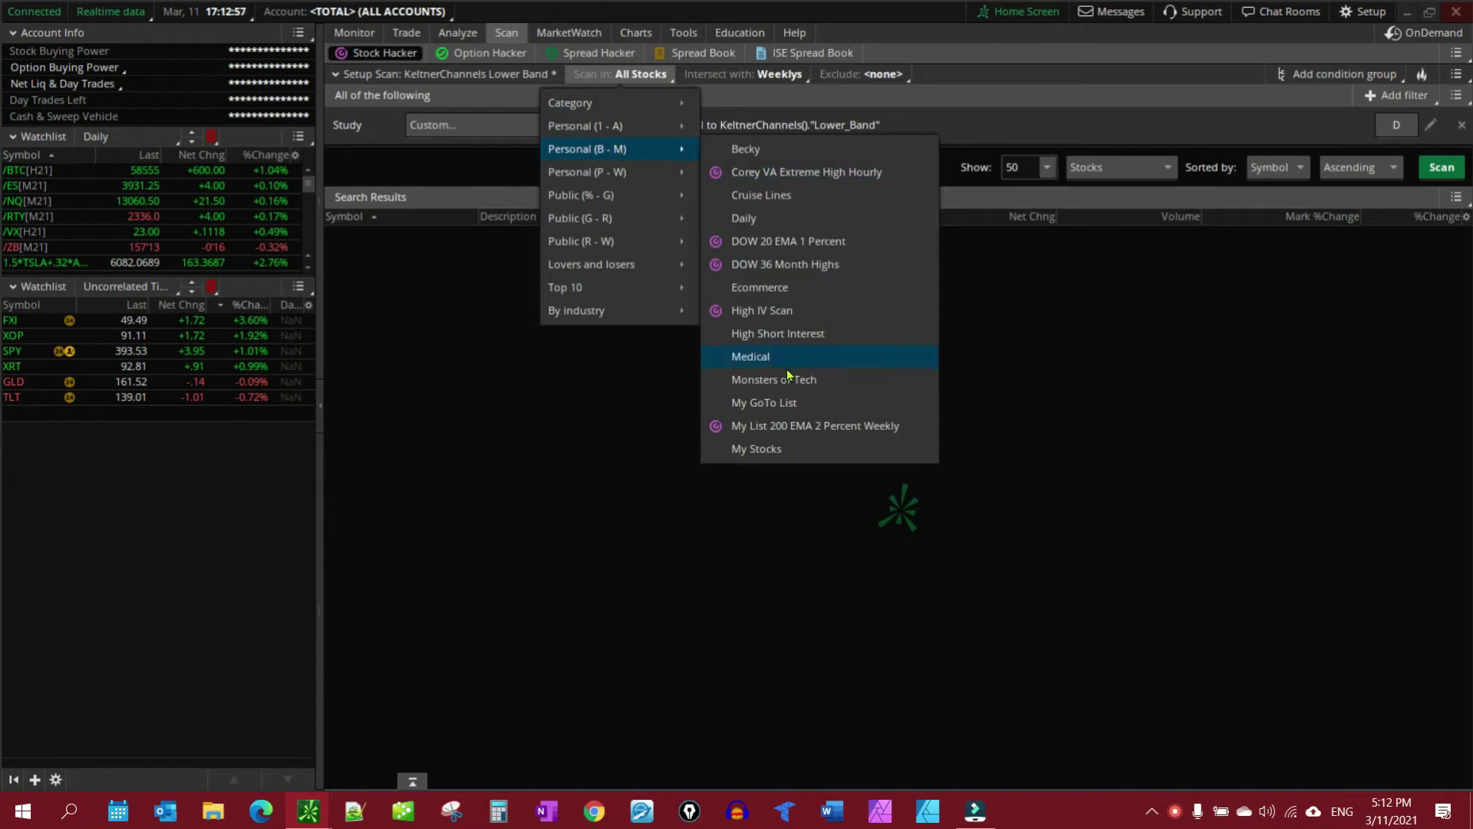
click(776, 404)
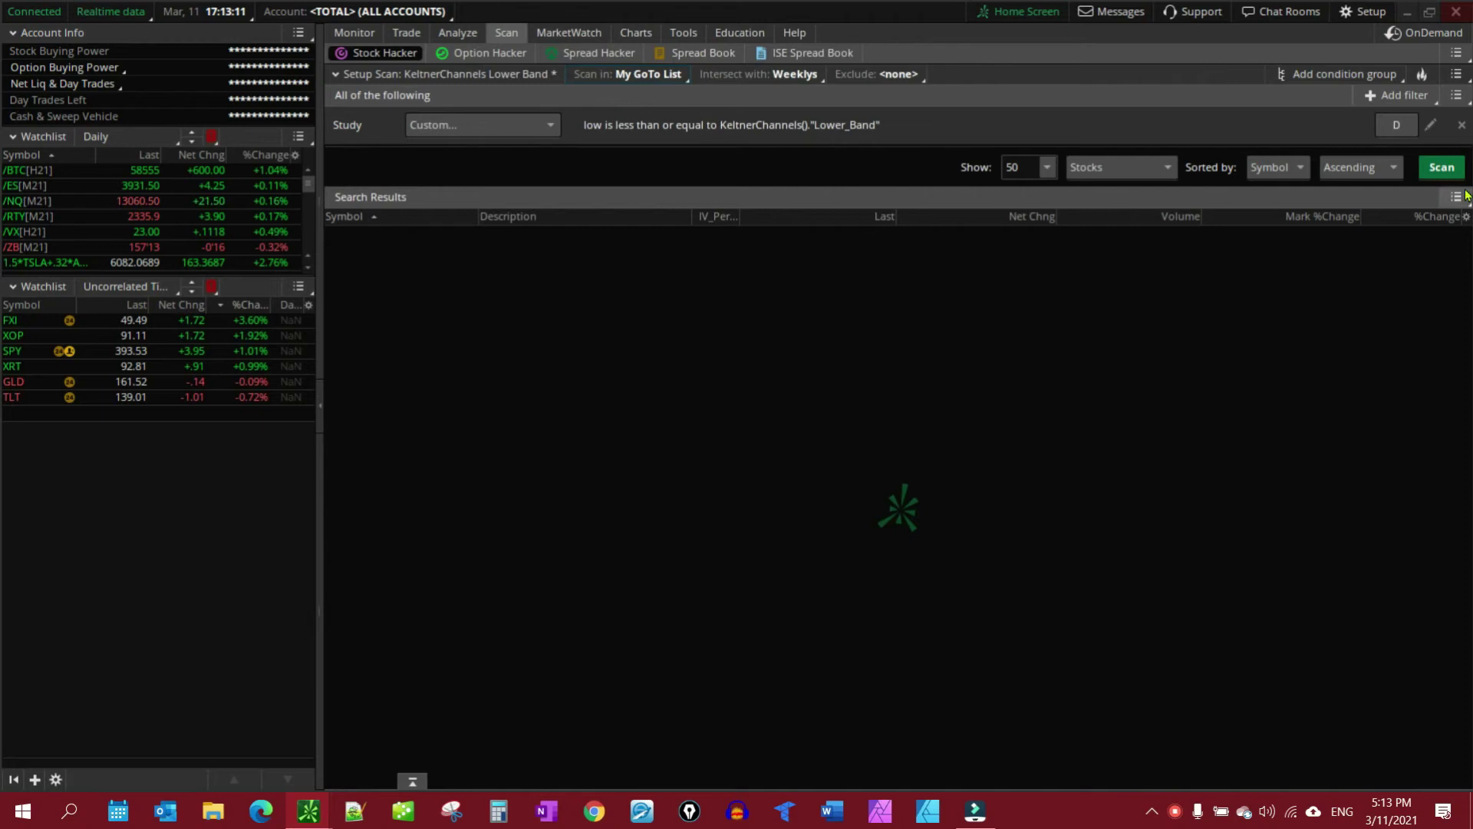
click(1442, 171)
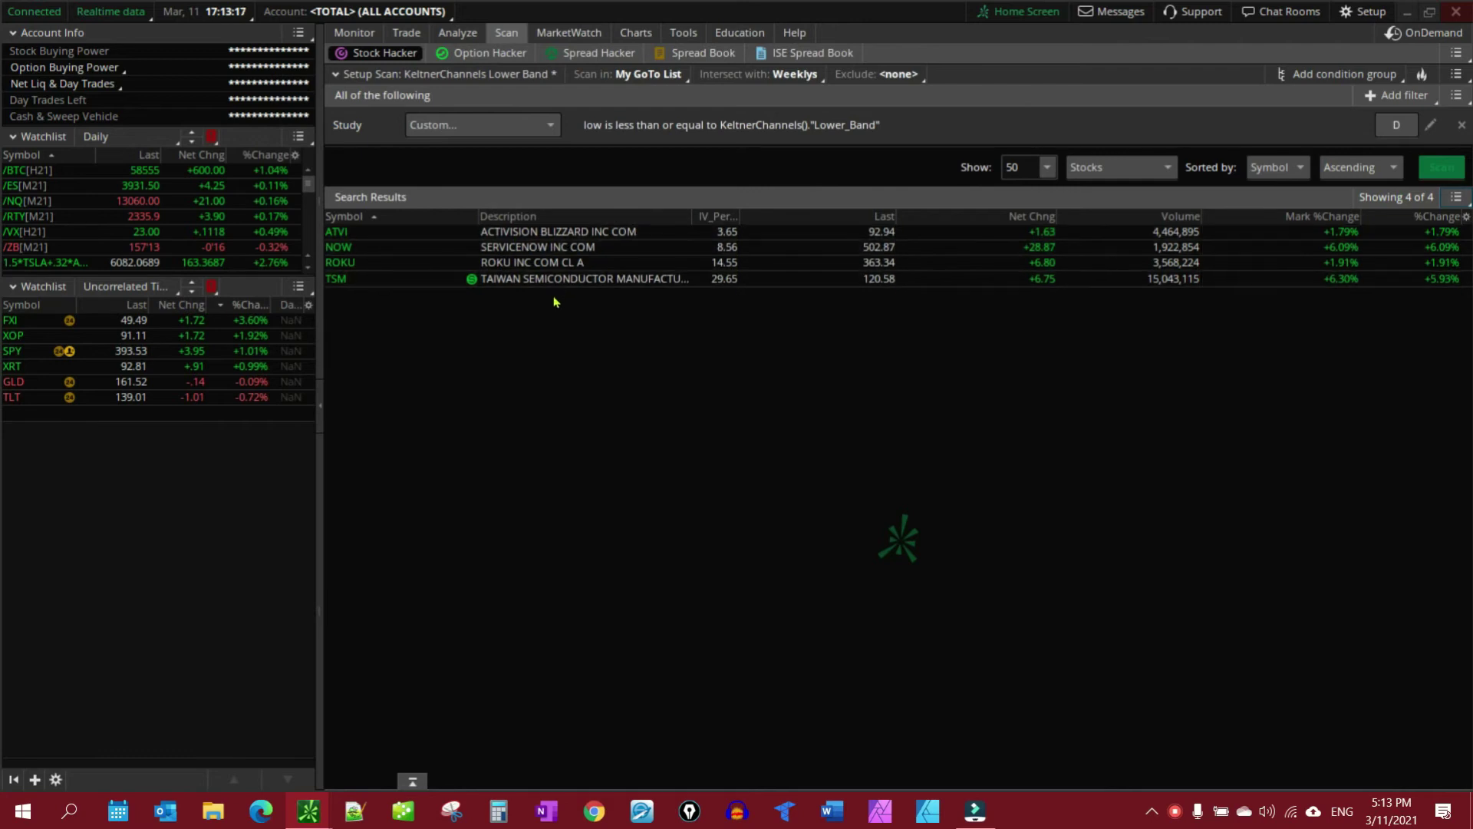
Step: Save the scan query as 'KeltnerChannels Bands Lower', dismissing the error prompt along the way
click(1456, 73)
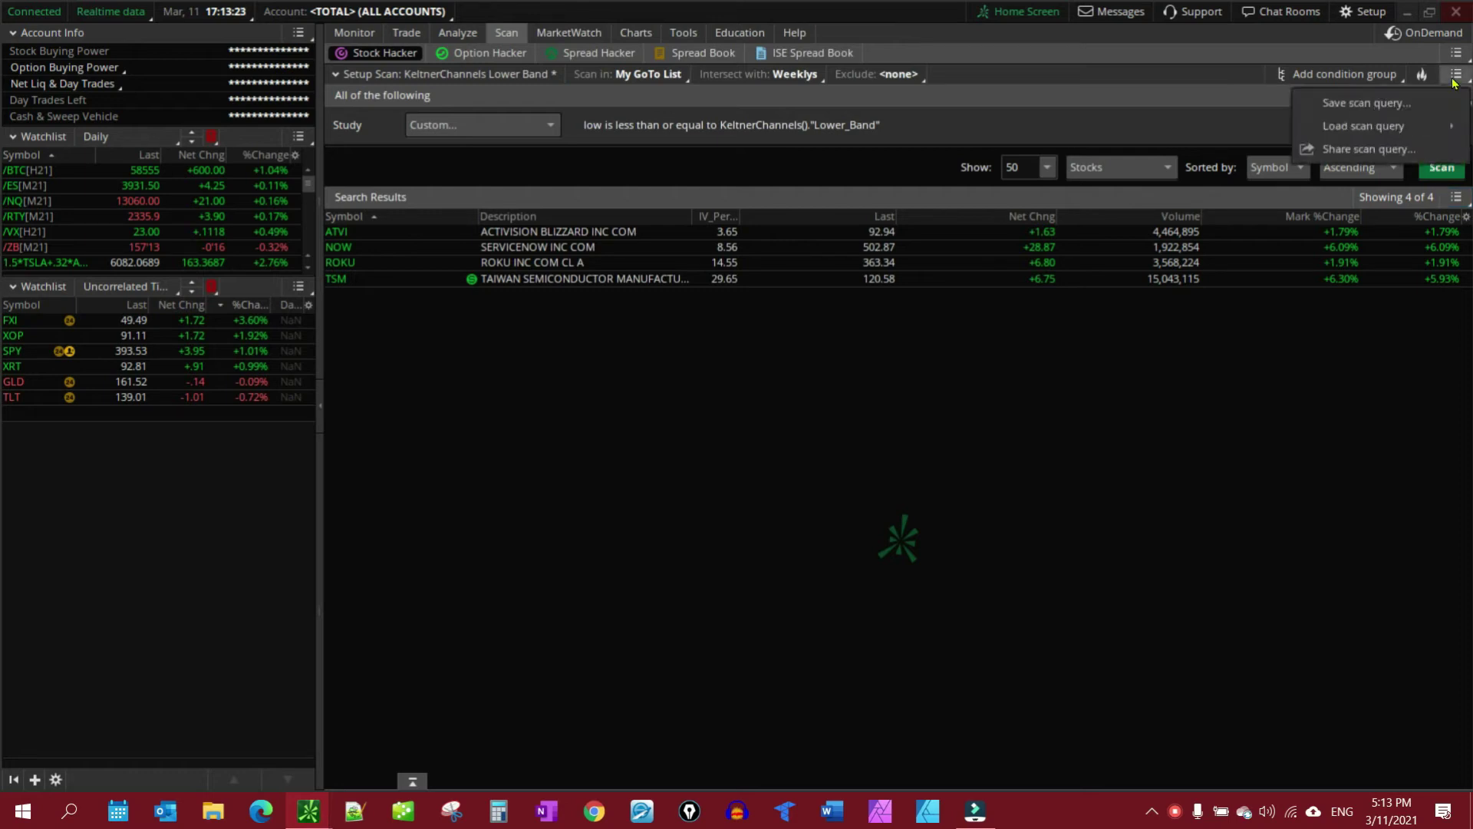
click(1362, 103)
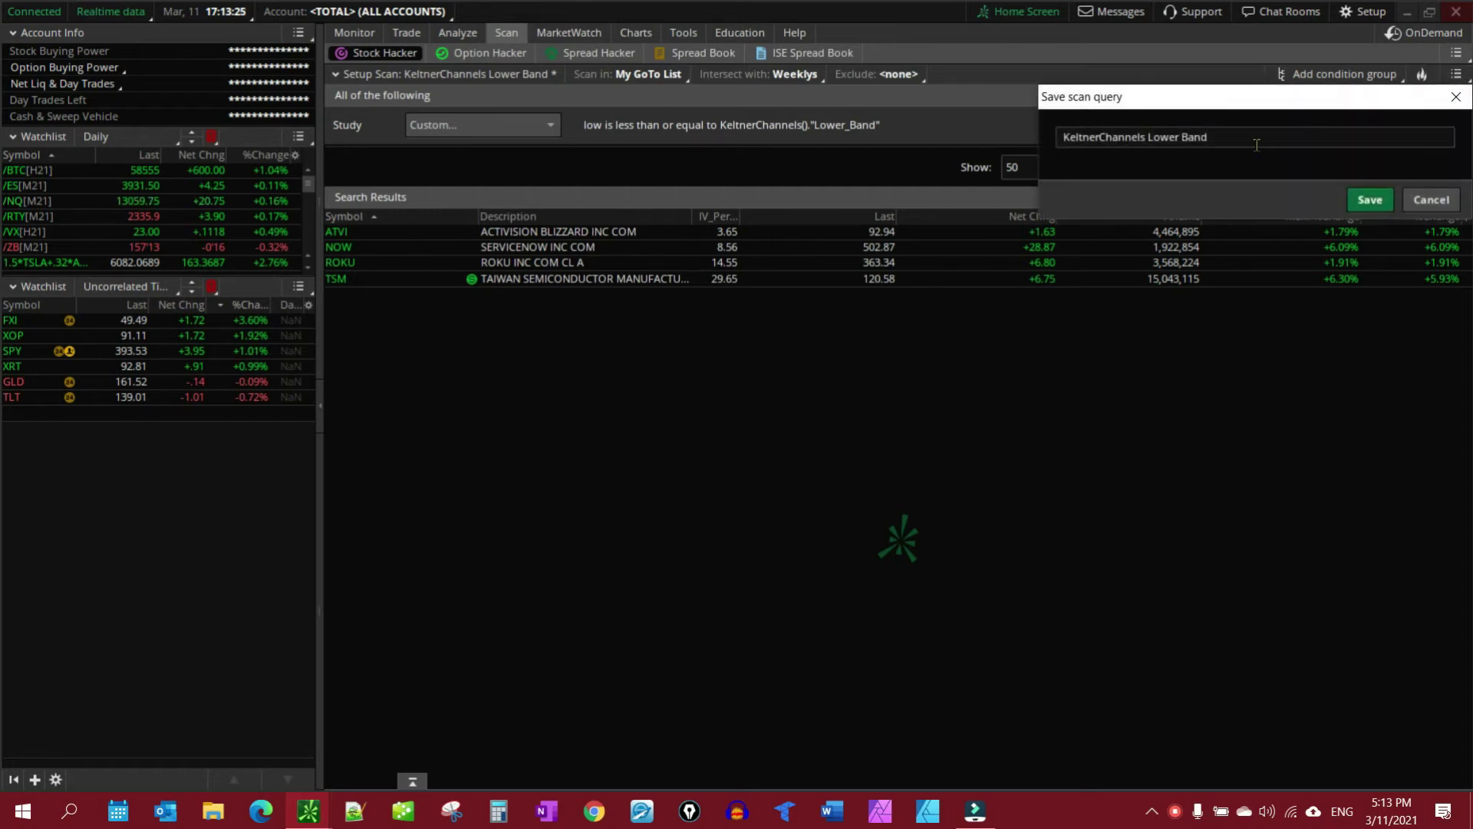
click(1377, 201)
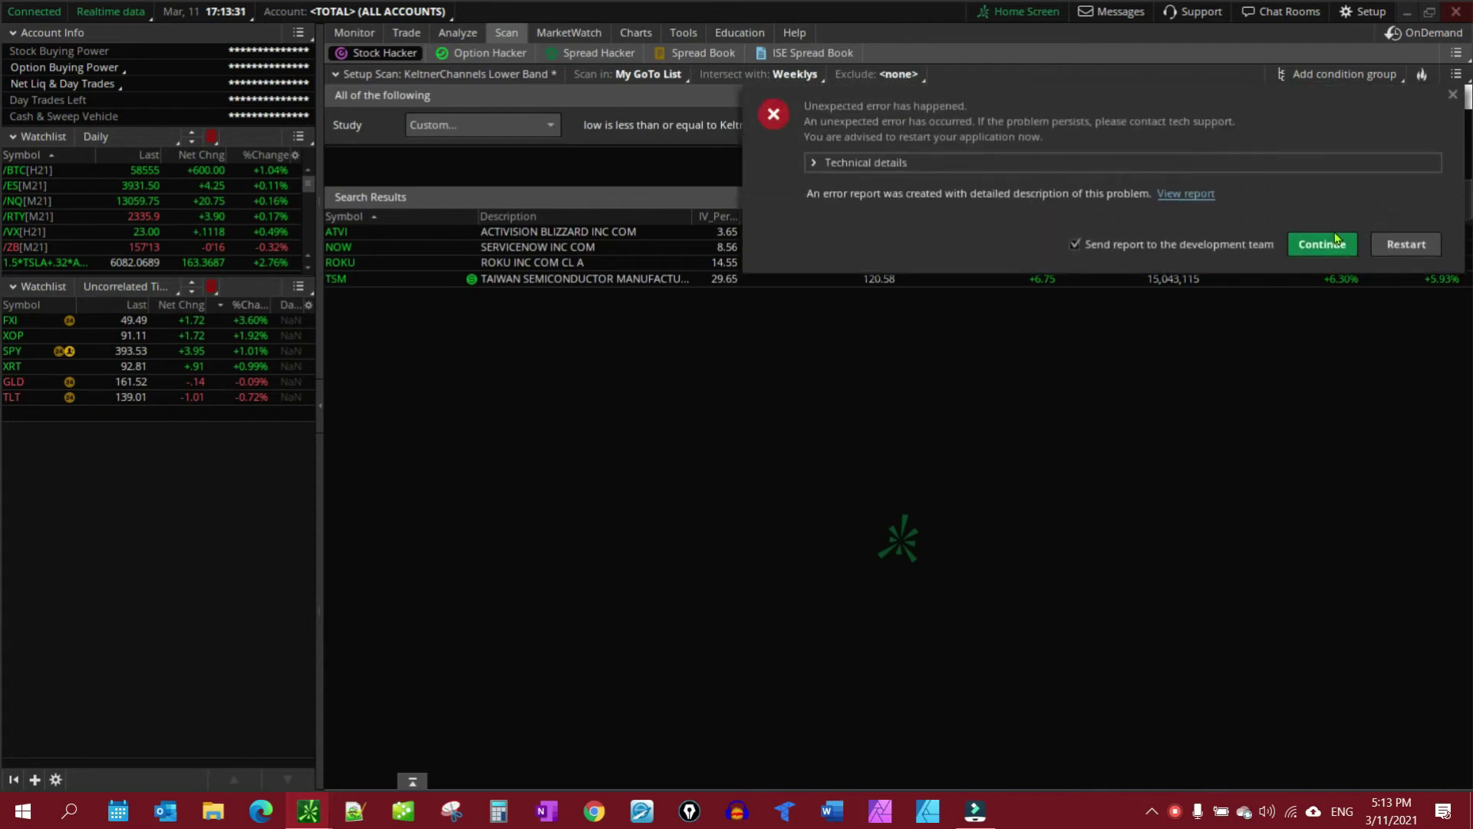
click(1335, 243)
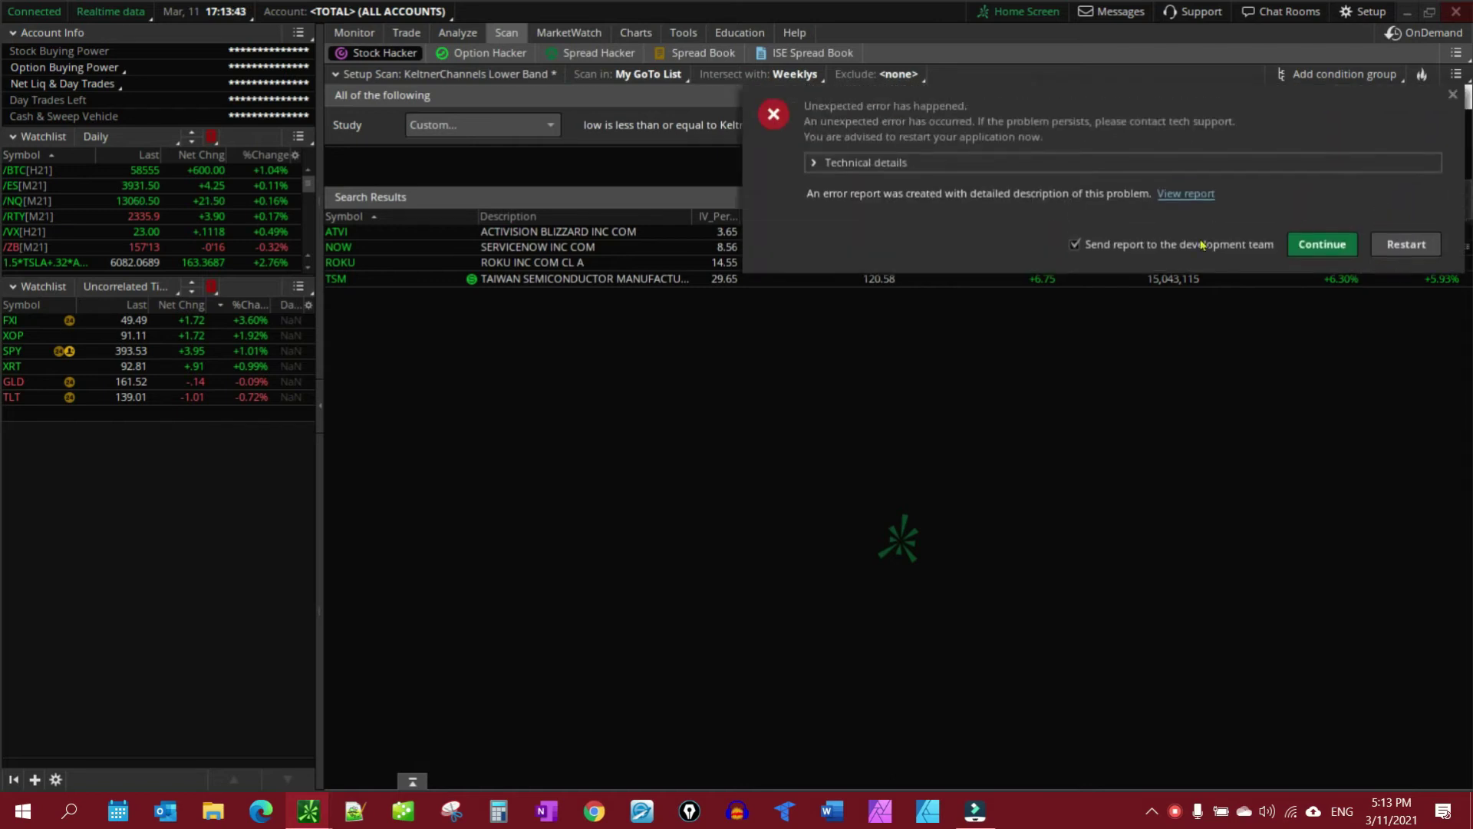
click(1331, 233)
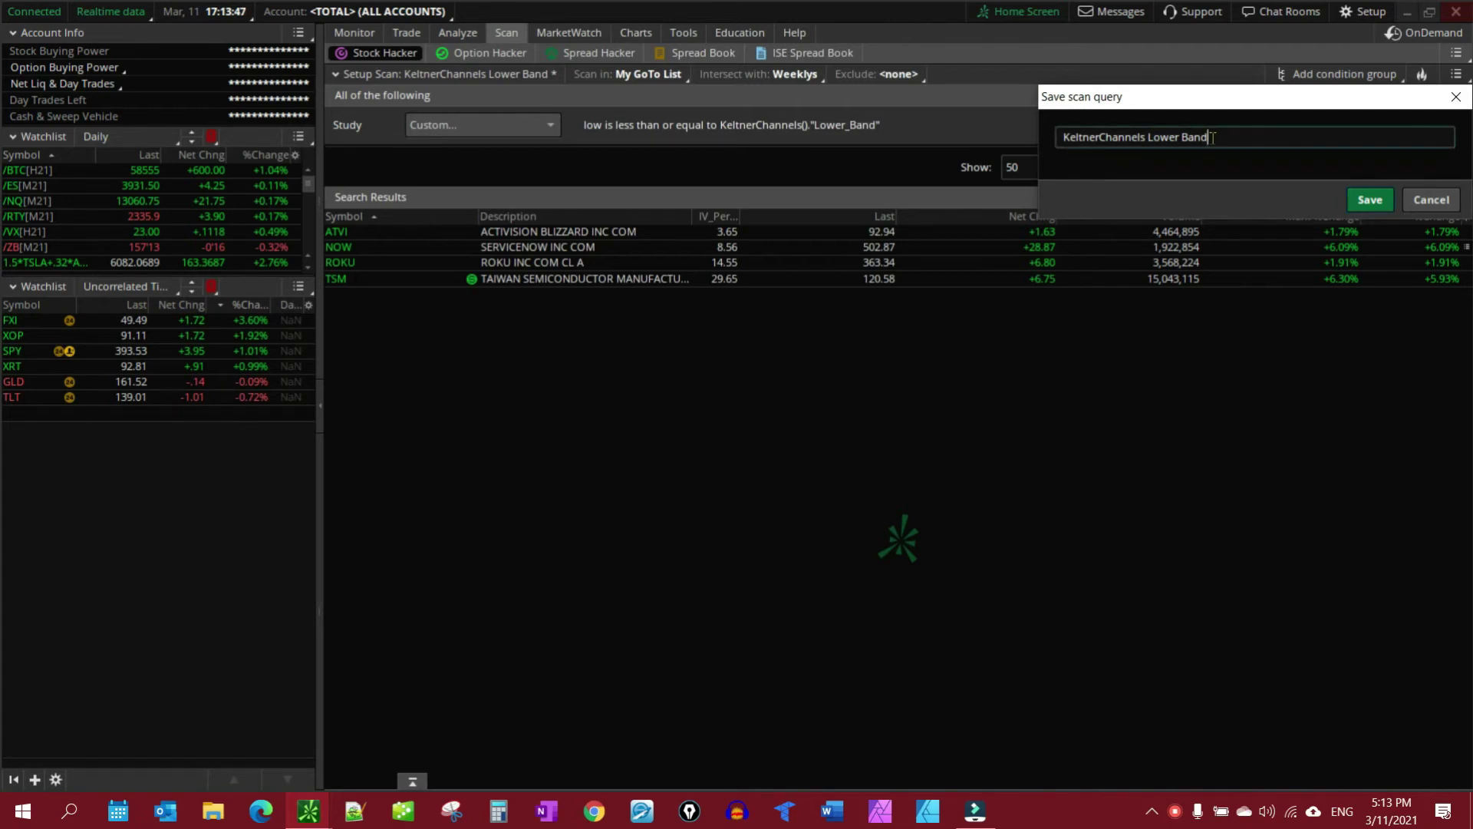
drag(1206, 137, 1162, 137)
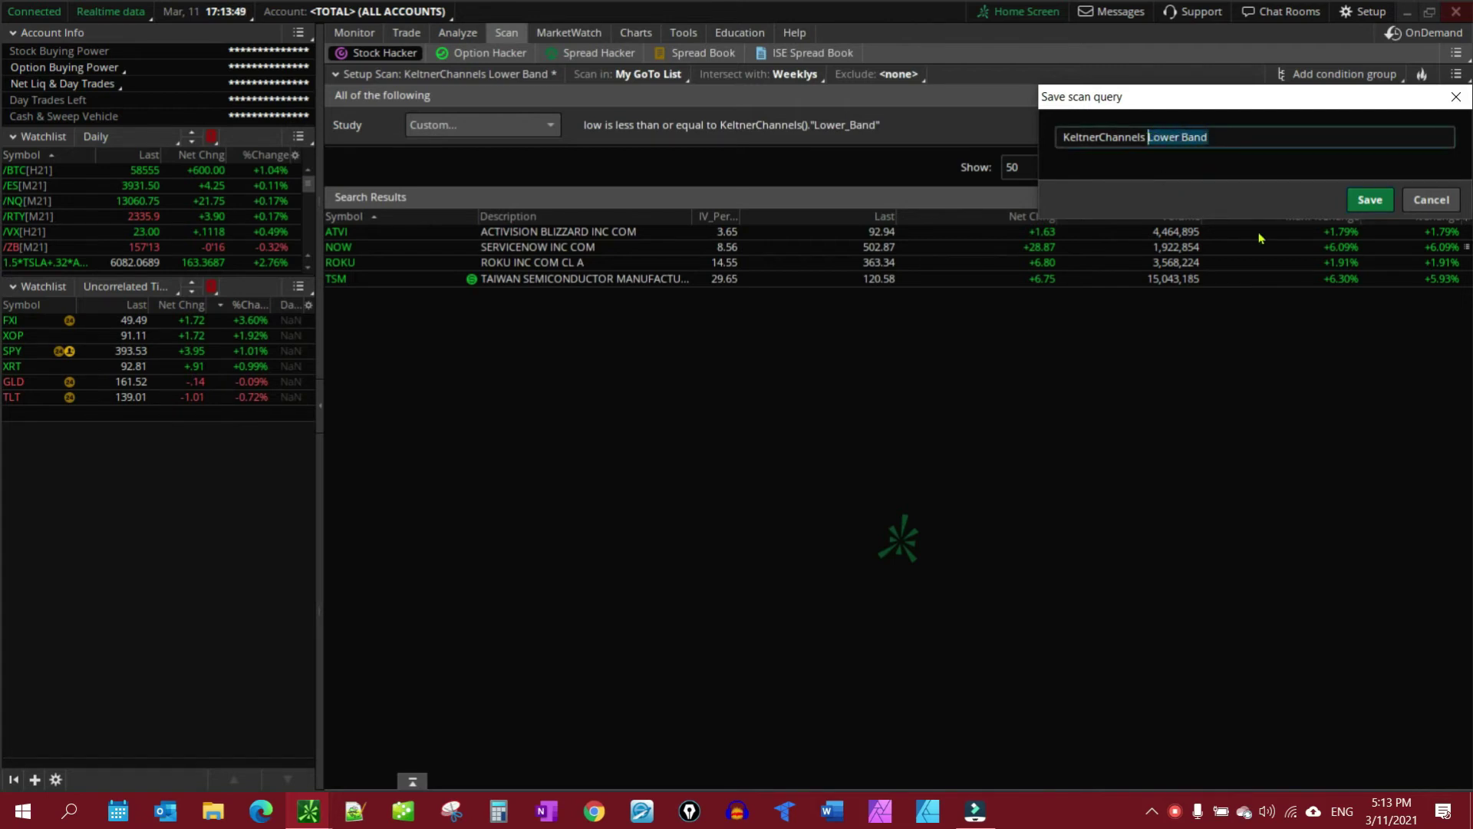
text(Bands Lower)
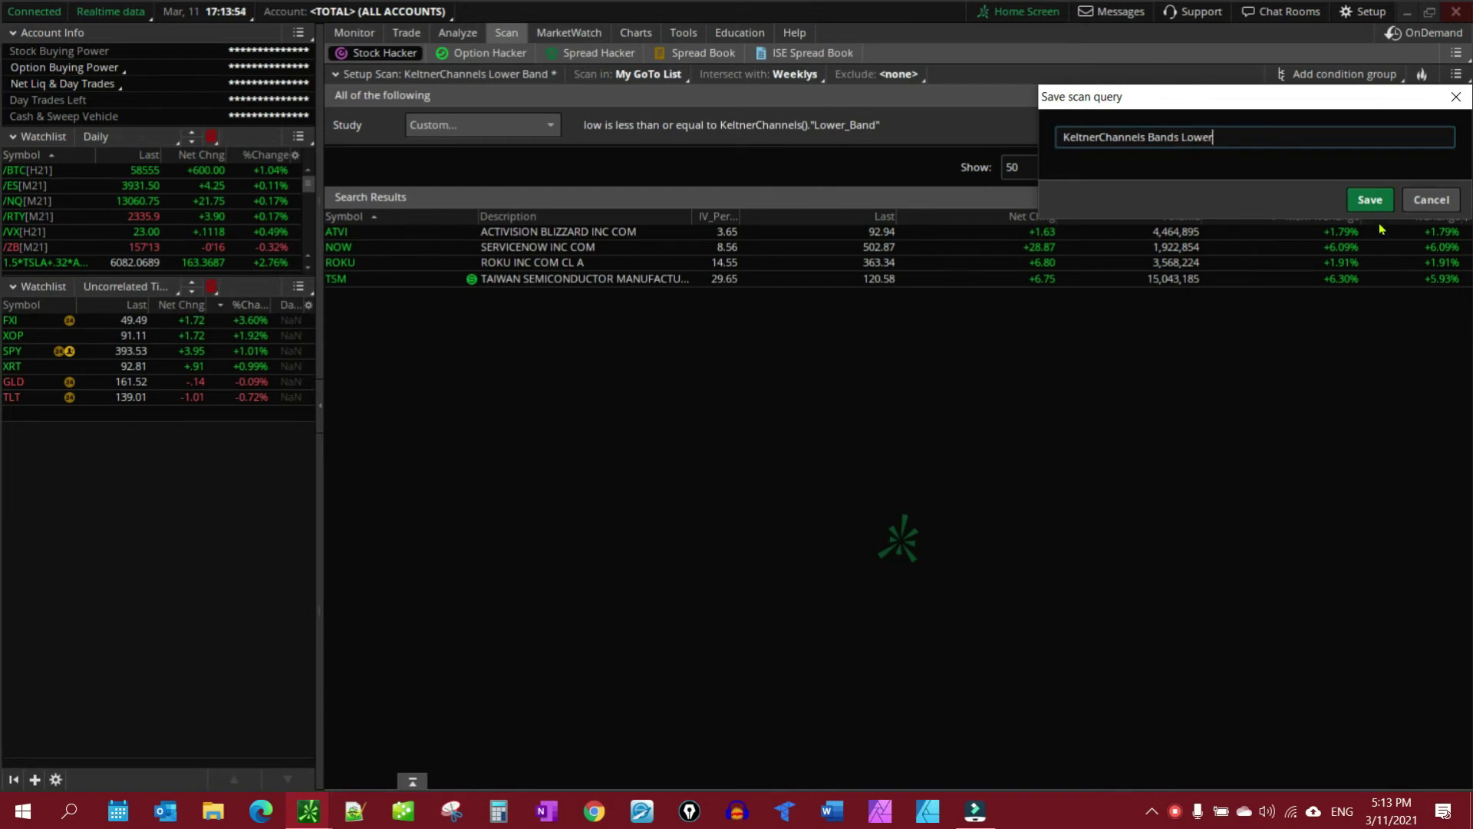
click(1370, 201)
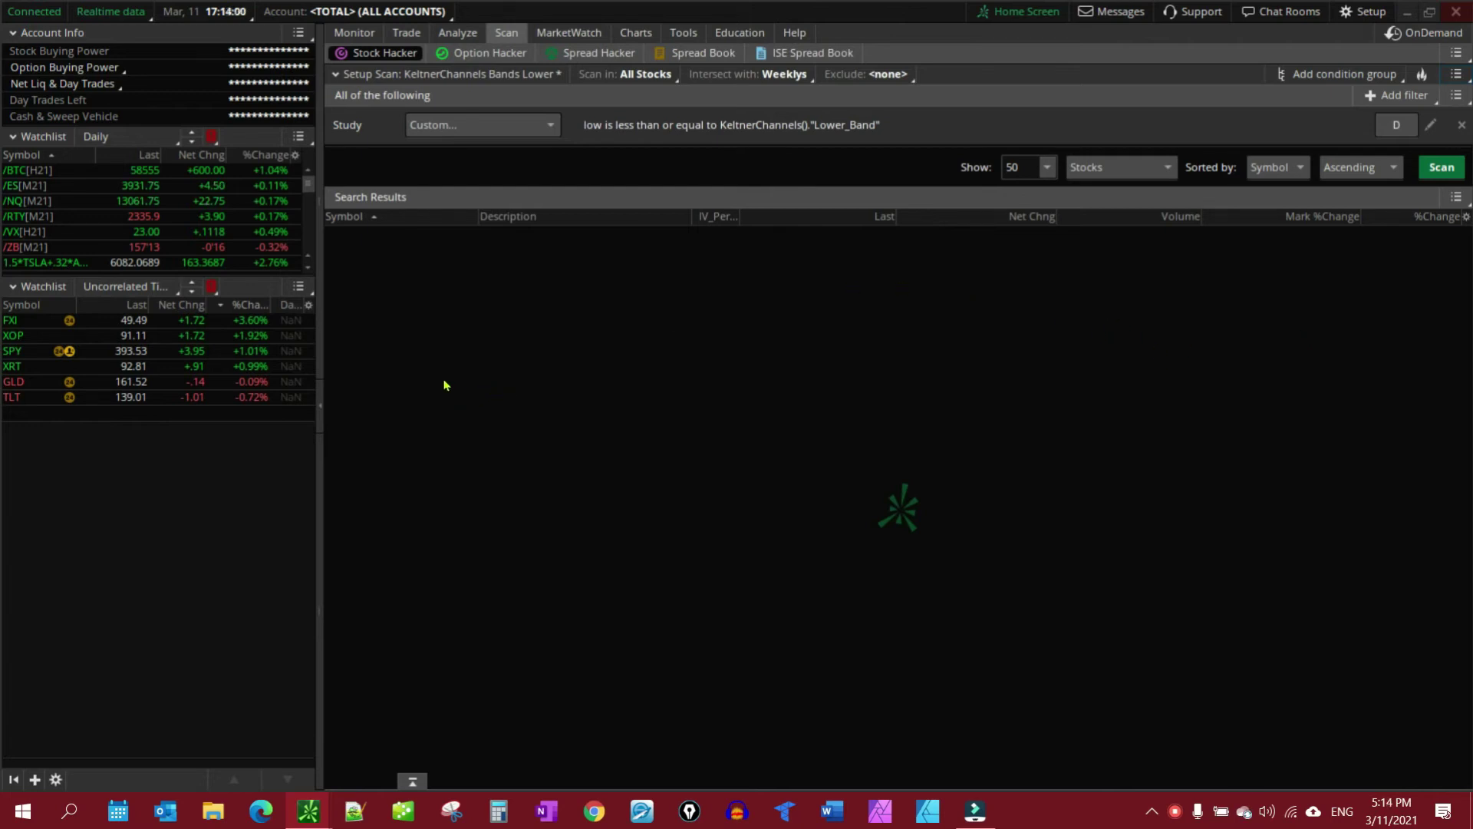
Step: Set the lower watchlist to the KeltnerChannels Bands Lower scan under Personal (B - M)
click(141, 294)
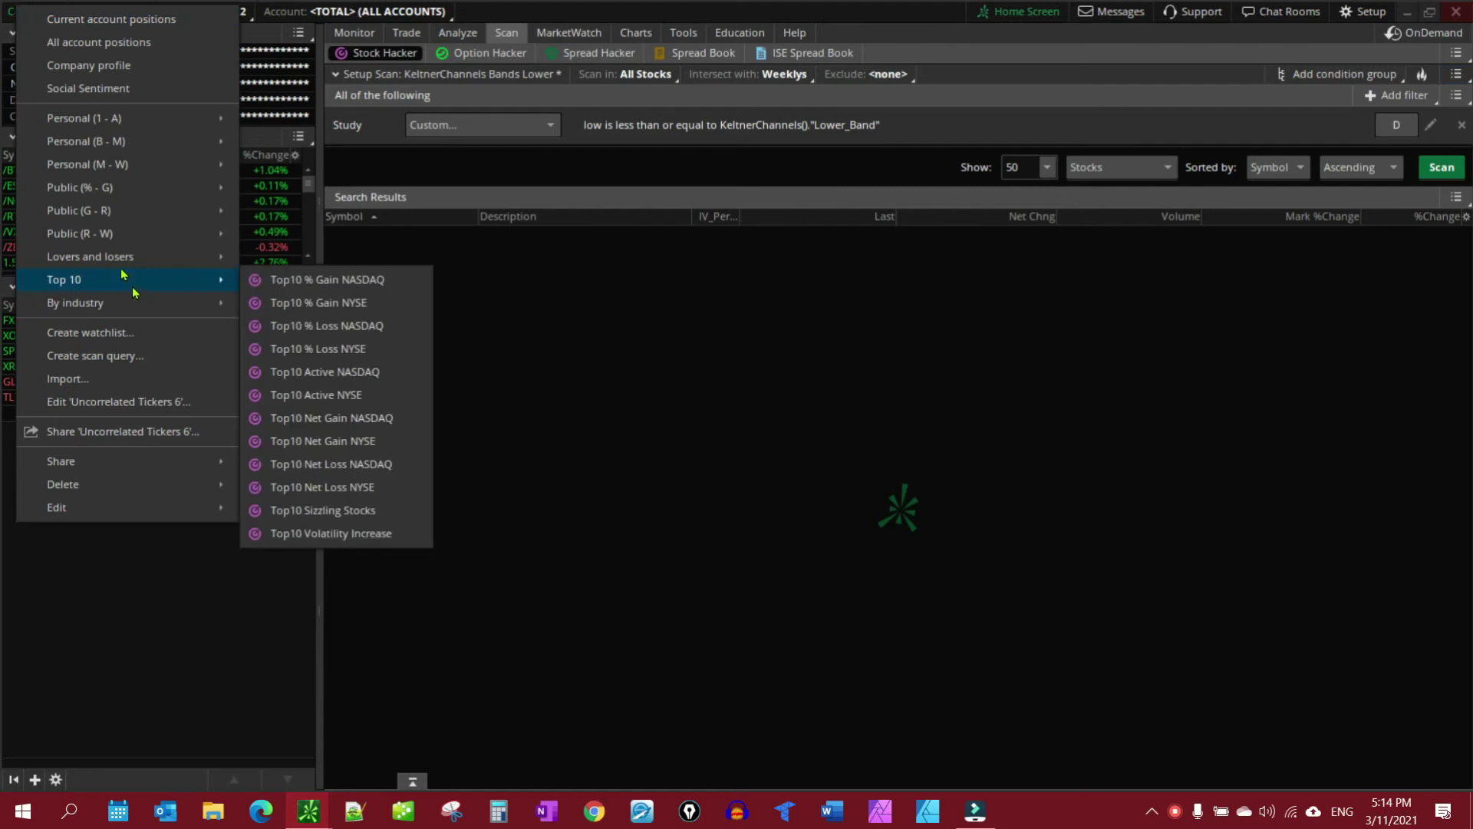
mouse_move(92, 146)
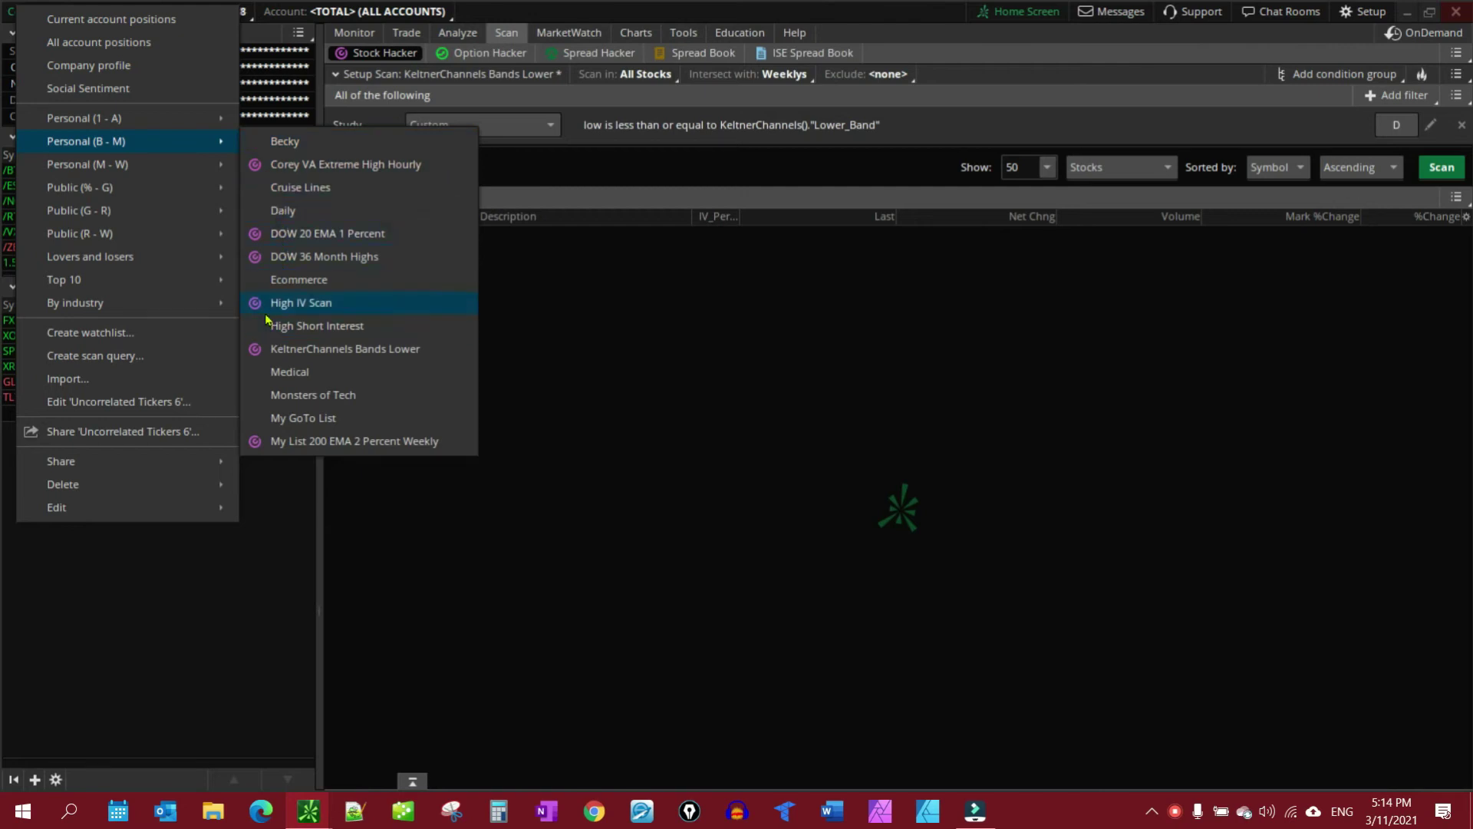
click(311, 351)
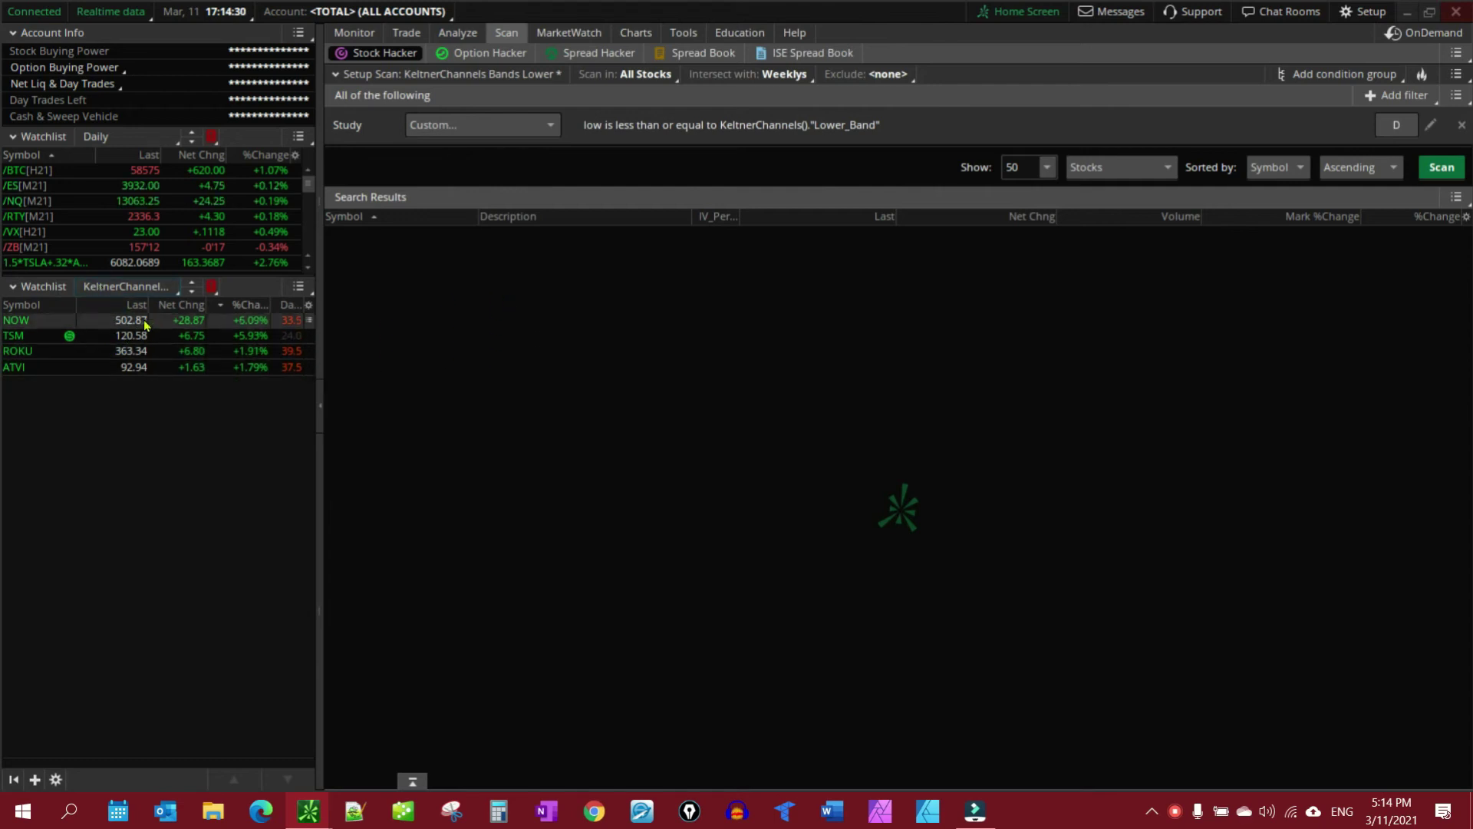
Step: On the Charts page, load NOW, TSM and ROKU in turn, drag-zooming the charts for each
click(636, 34)
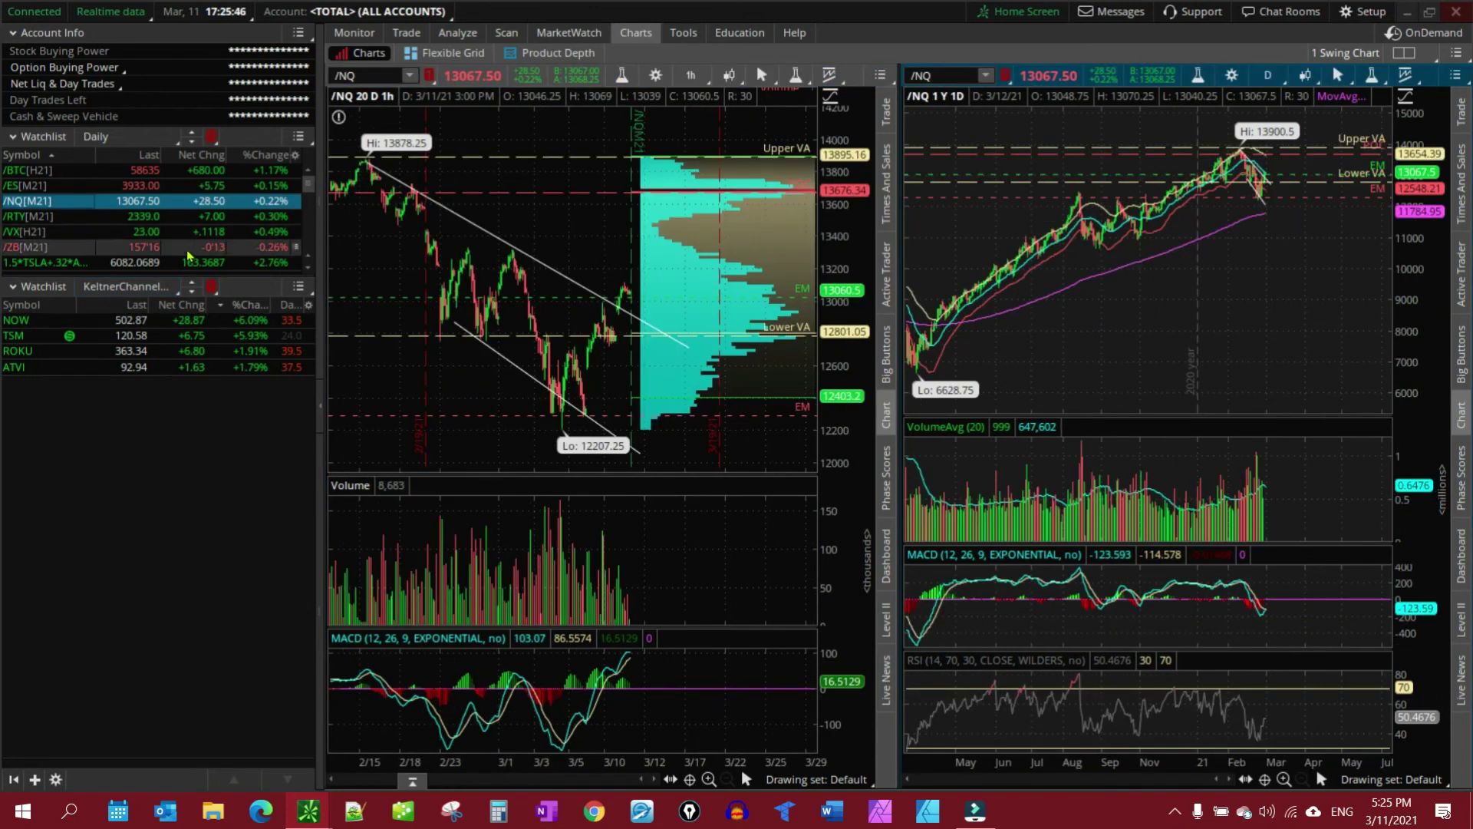
click(17, 320)
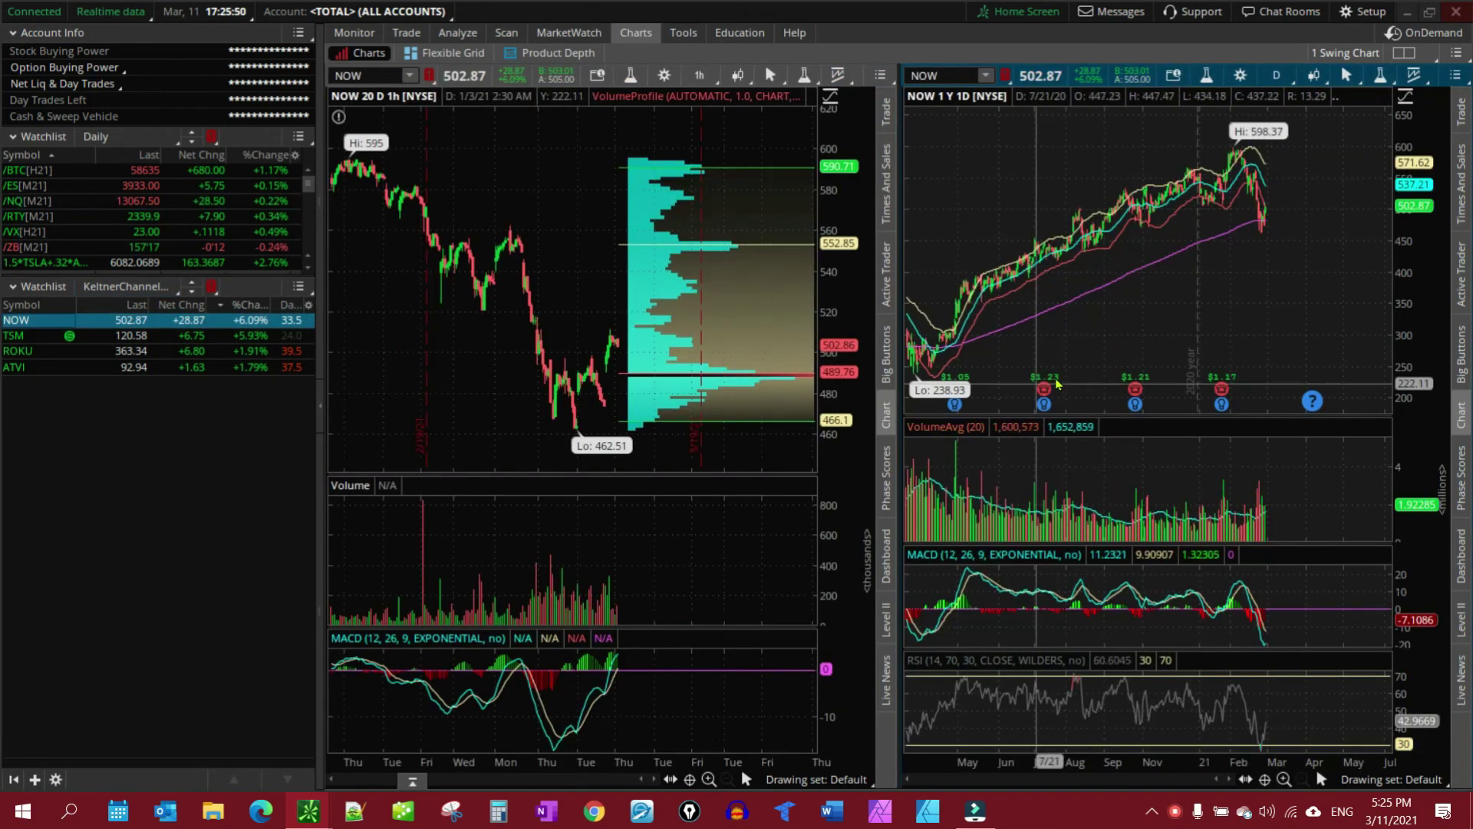
drag(1152, 125, 1355, 176)
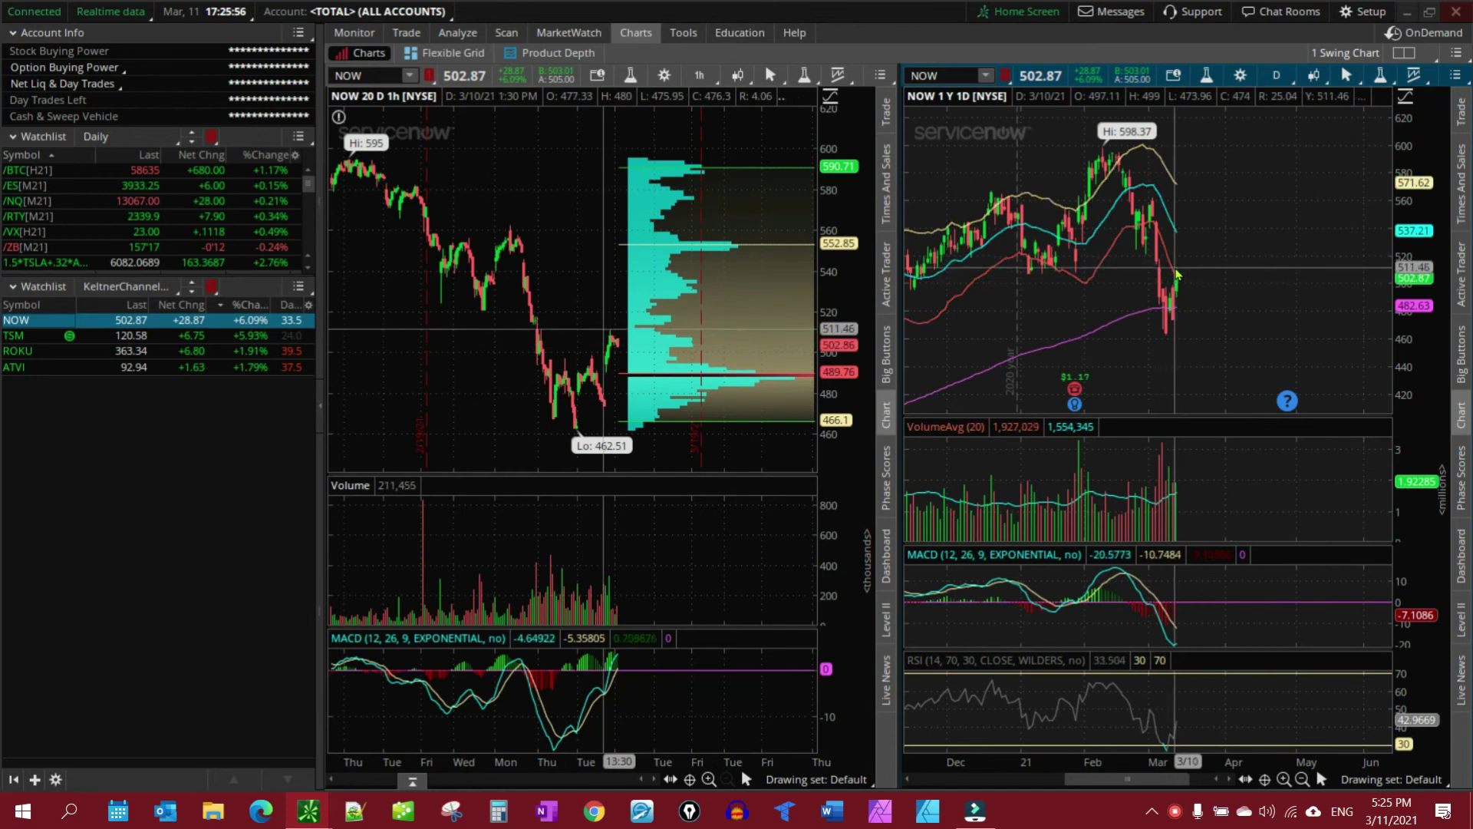
click(46, 336)
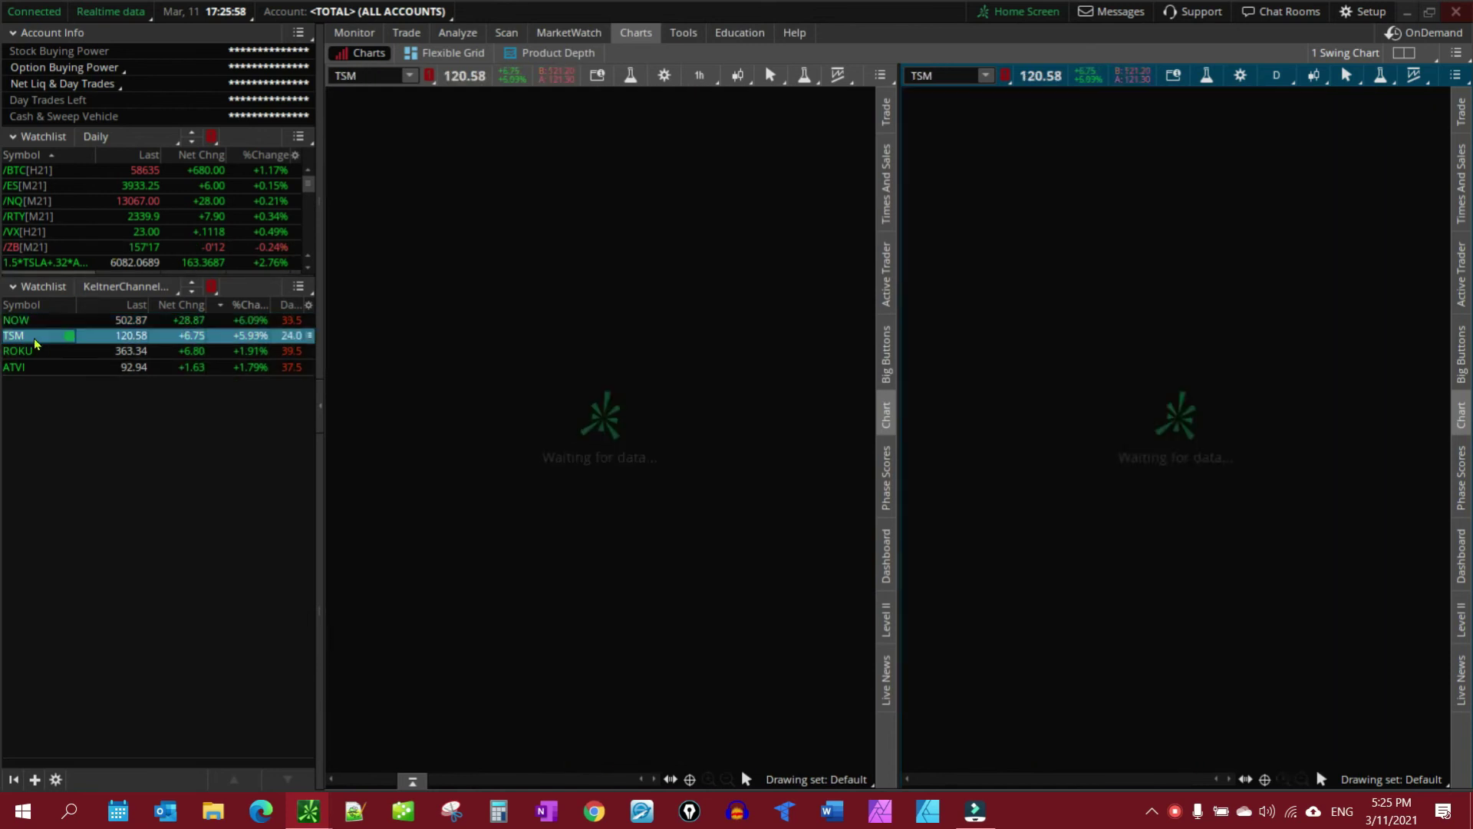
drag(1100, 172, 1366, 245)
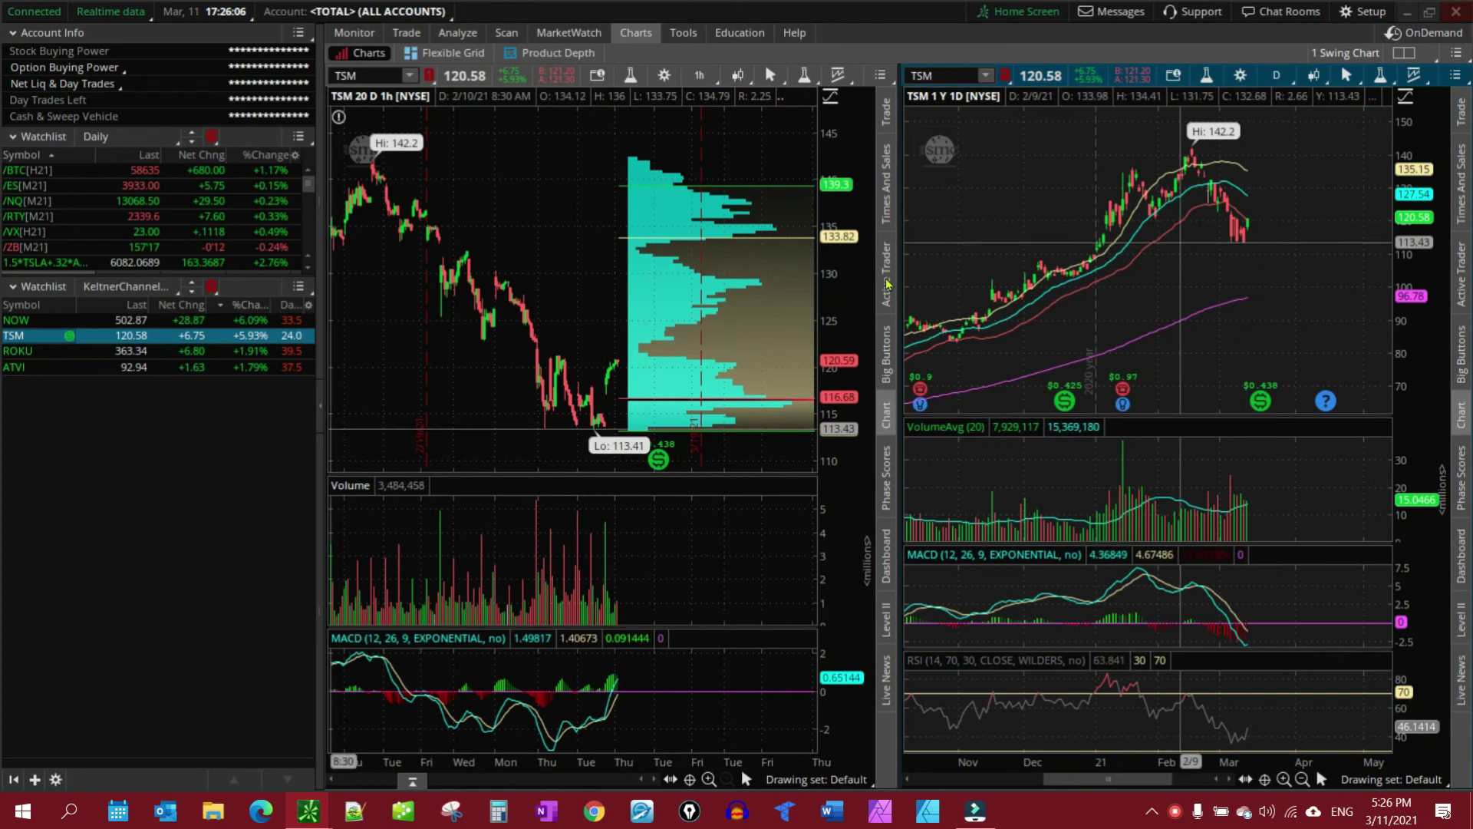
click(16, 352)
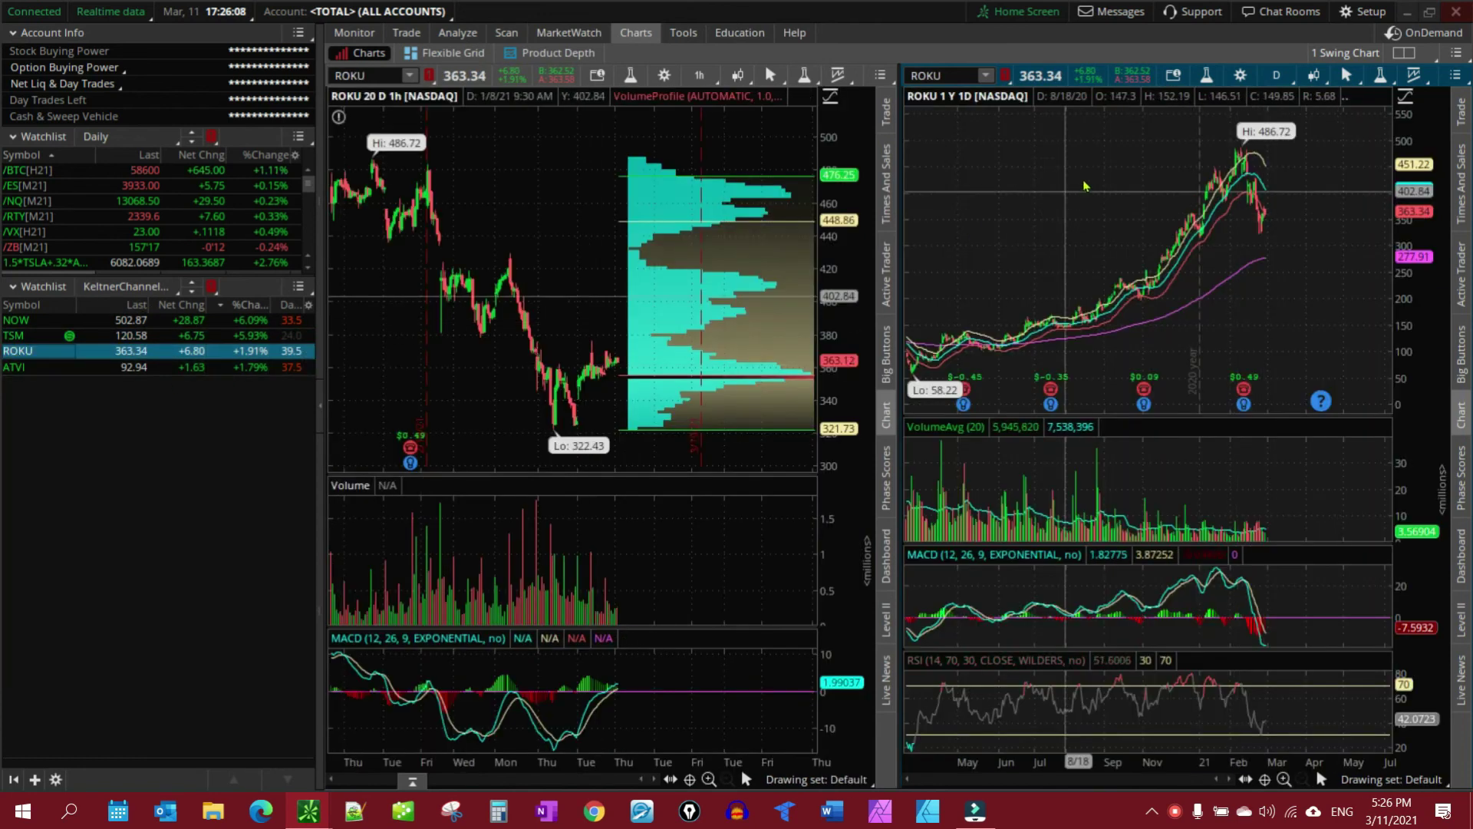
drag(1328, 270, 1328, 270)
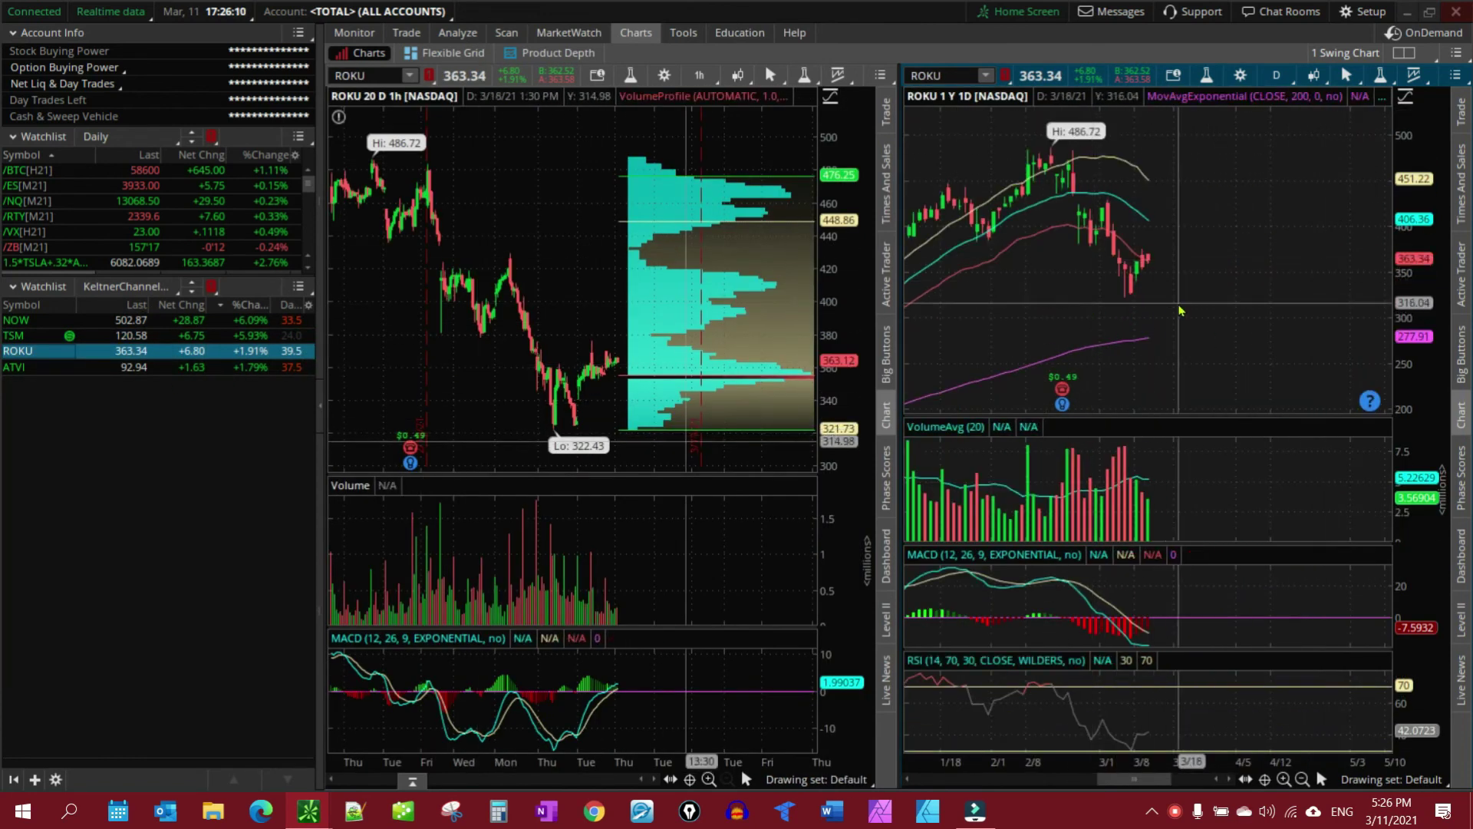
drag(1185, 380, 1328, 380)
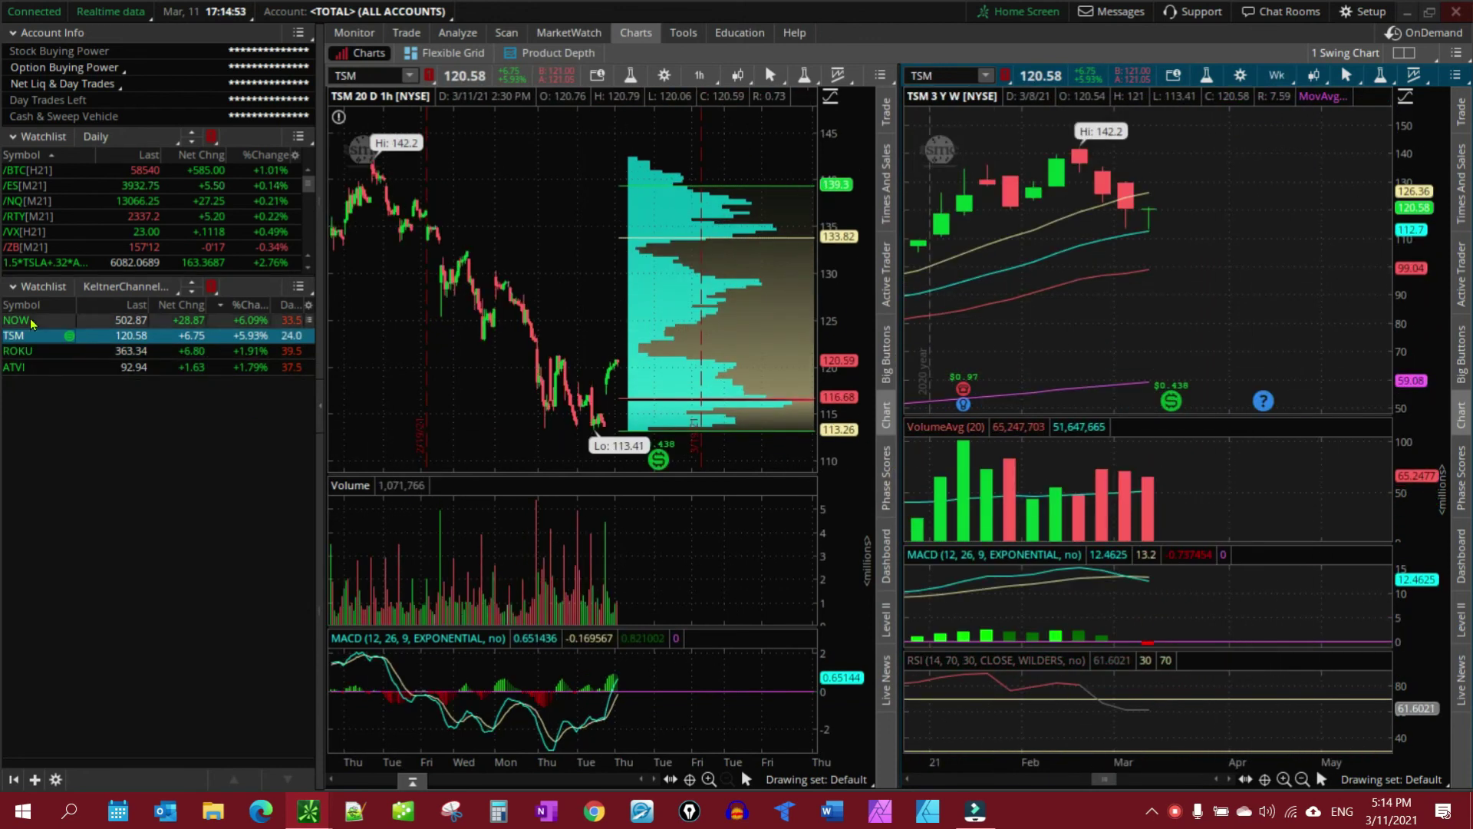